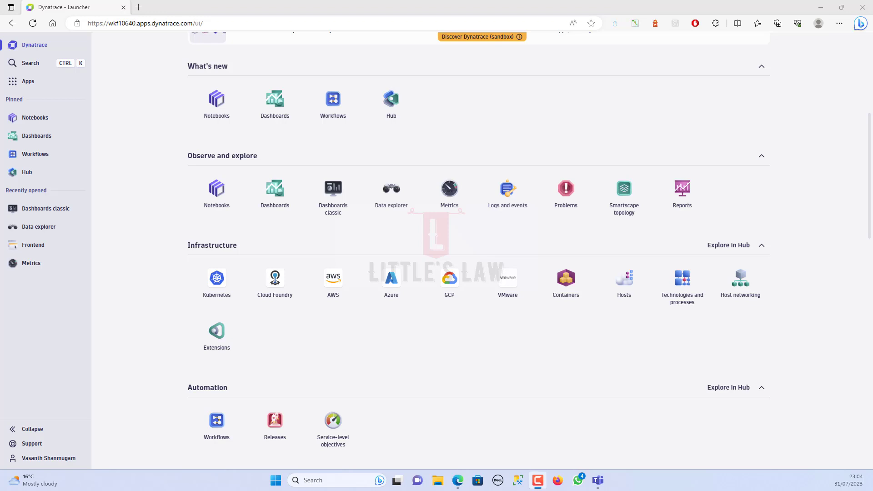
Open the Metrics browser and replace its text filter with "cpu usage %"
left_click(449, 197)
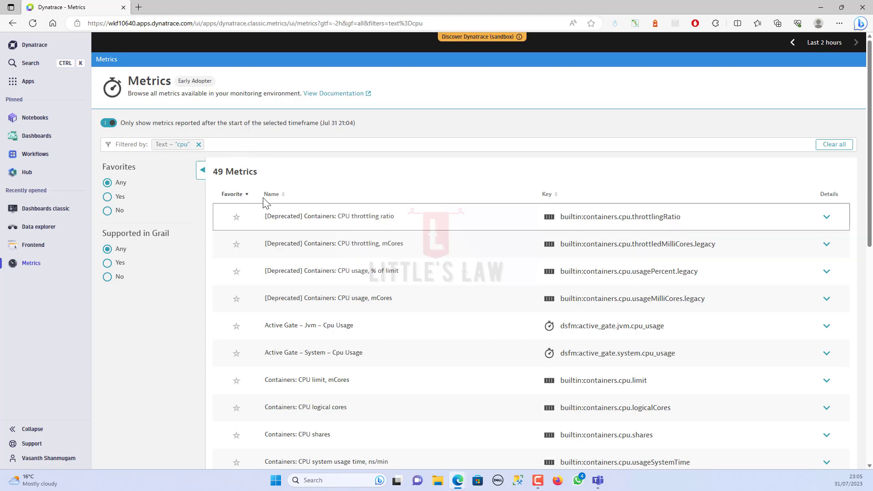
scroll(327, 291, "down", 5)
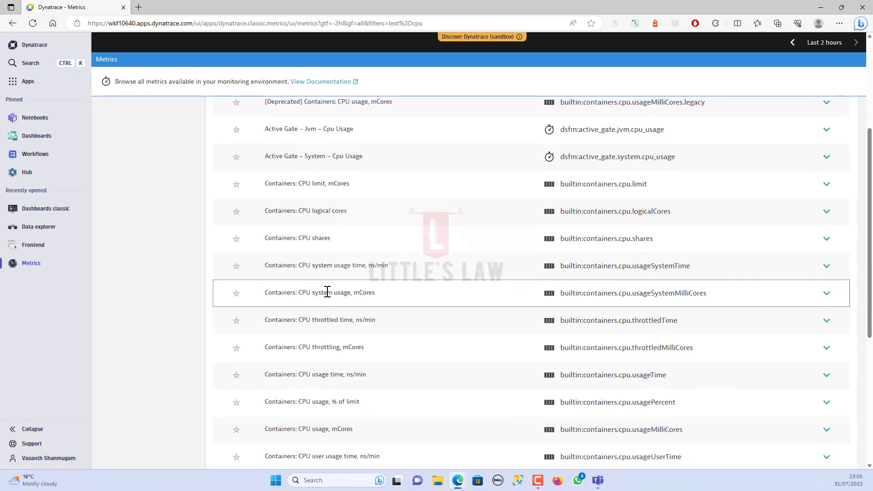
scroll(237, 213, "up", 5)
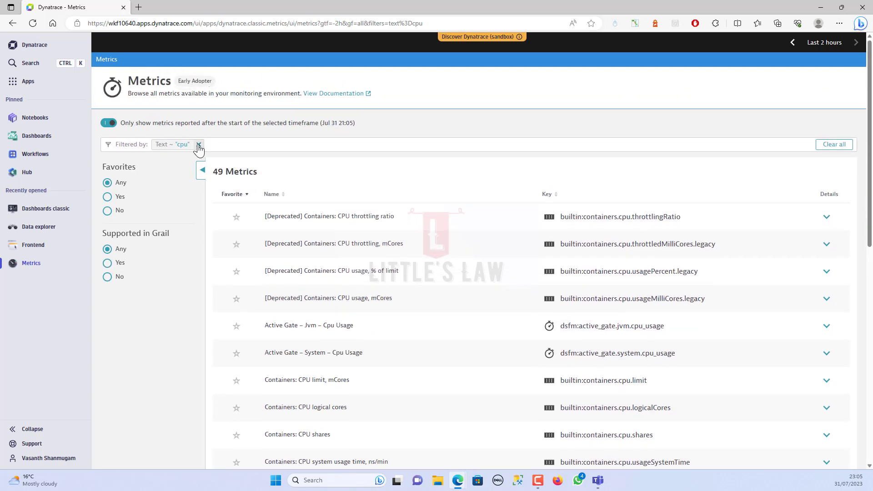
left_click(200, 144)
type("cpu")
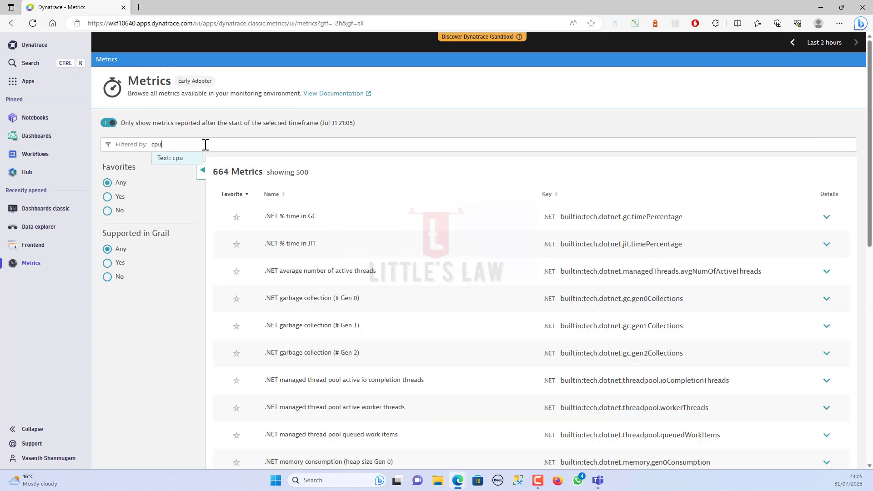
type(" usage %")
key("Return")
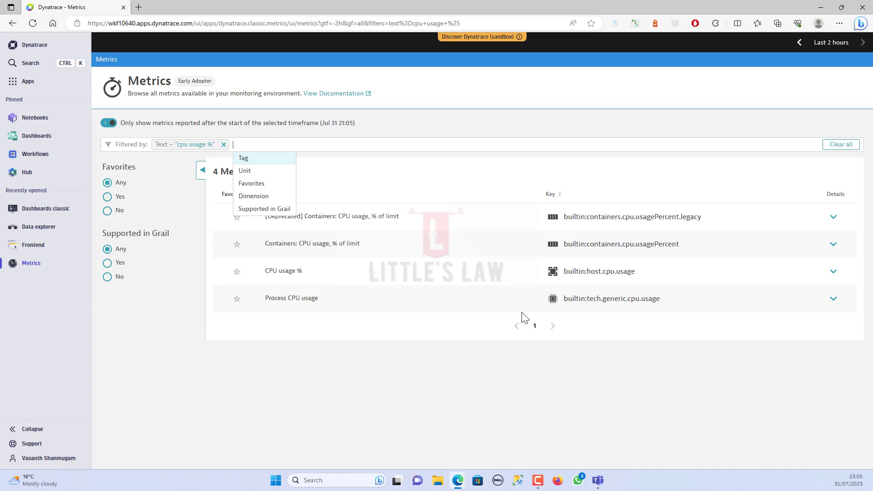
Mark the host metric CPU usage % as a favorite and clear the text filter from the metrics list
left_click(237, 272)
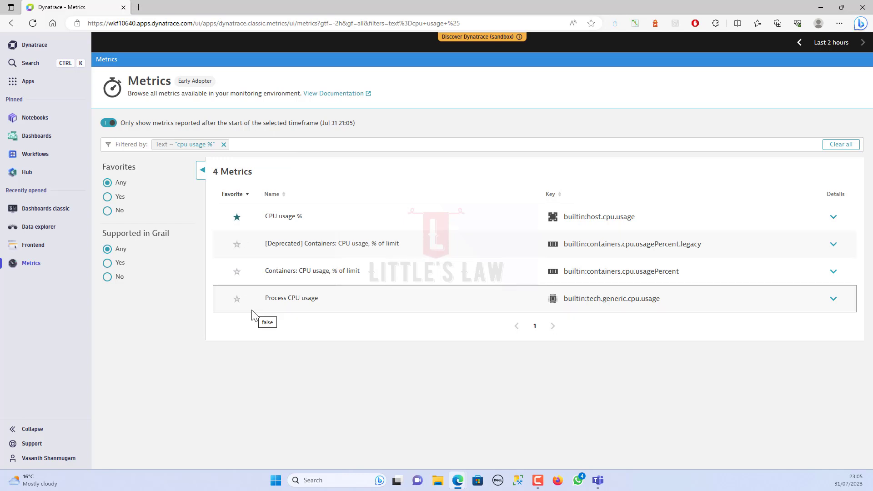
left_click(223, 144)
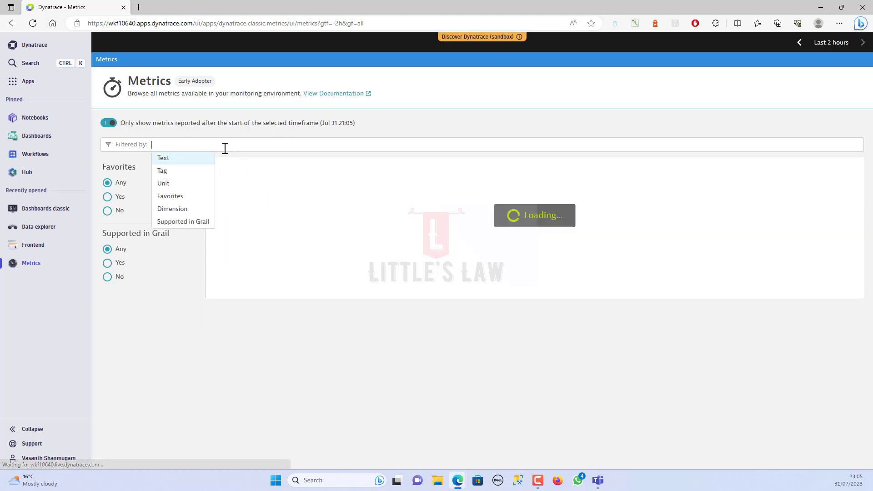
left_click(234, 266)
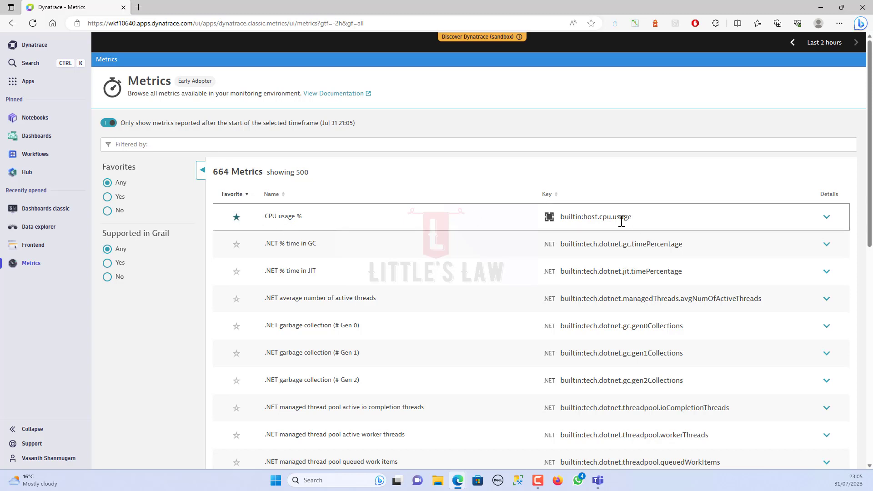
Expand the details of the favorite CPU usage % metric and create a chart from it
left_click(826, 217)
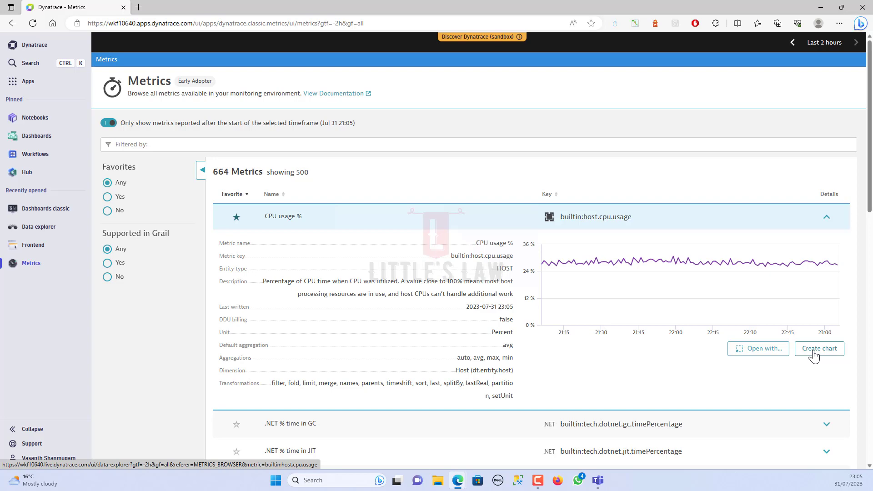
left_click(814, 355)
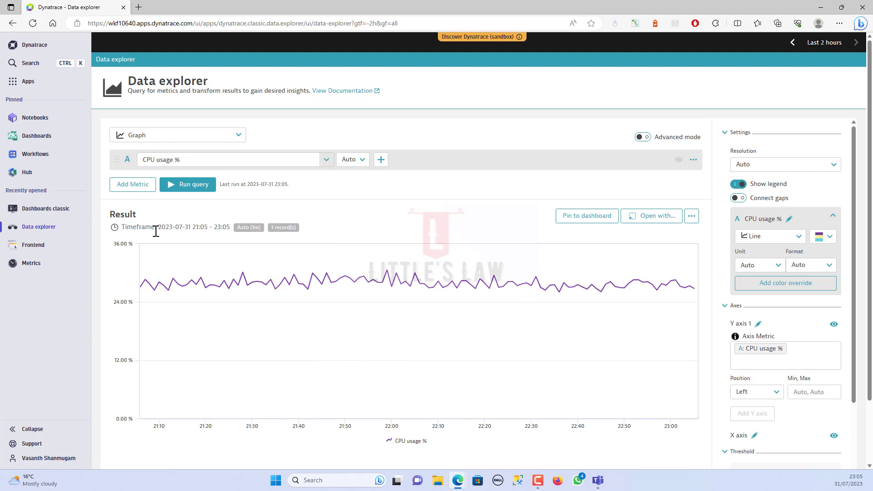
Try the Stacked Column, Stacked Area and Pie visualizations for the CPU usage % chart, and return it to Graph
left_click(175, 138)
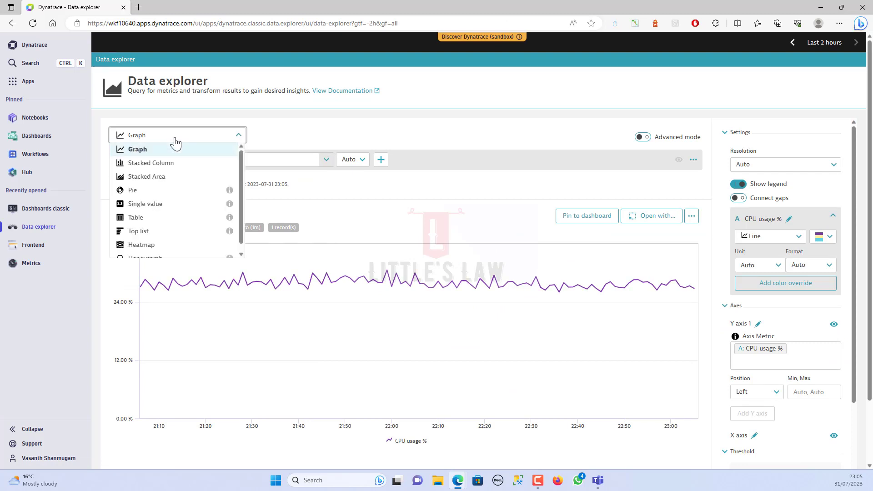
left_click(167, 166)
left_click(159, 137)
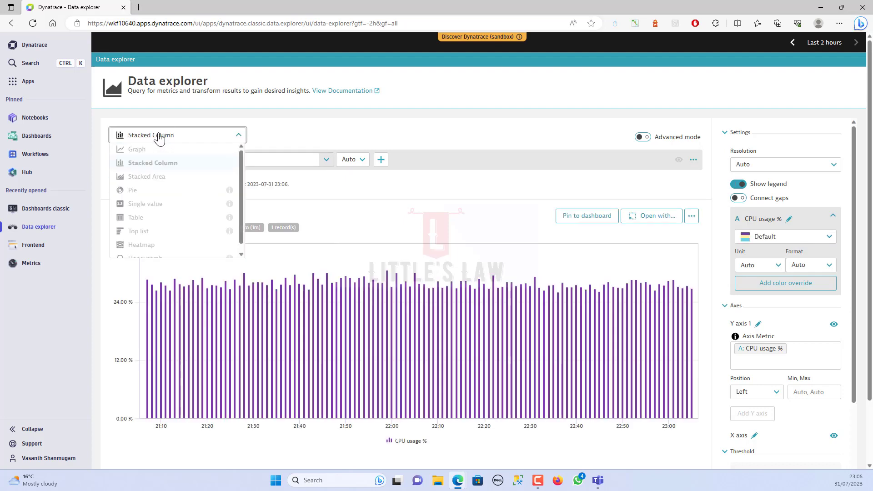
left_click(164, 177)
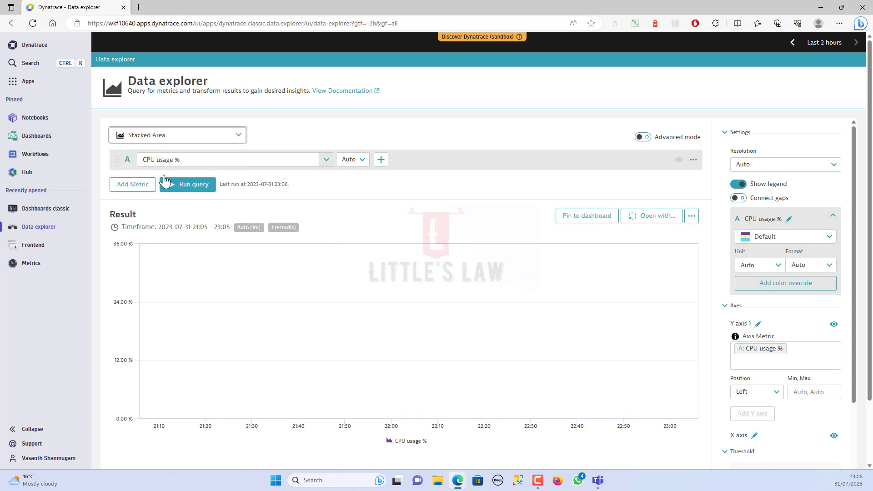
left_click(174, 137)
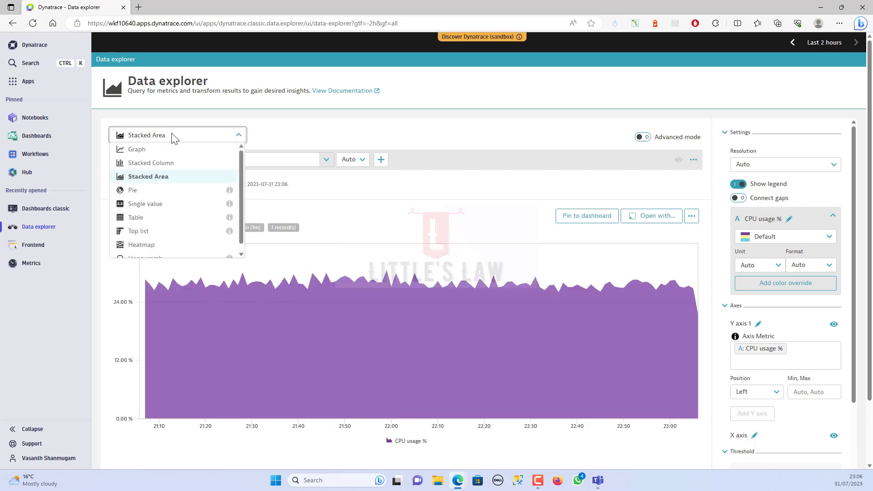
left_click(155, 190)
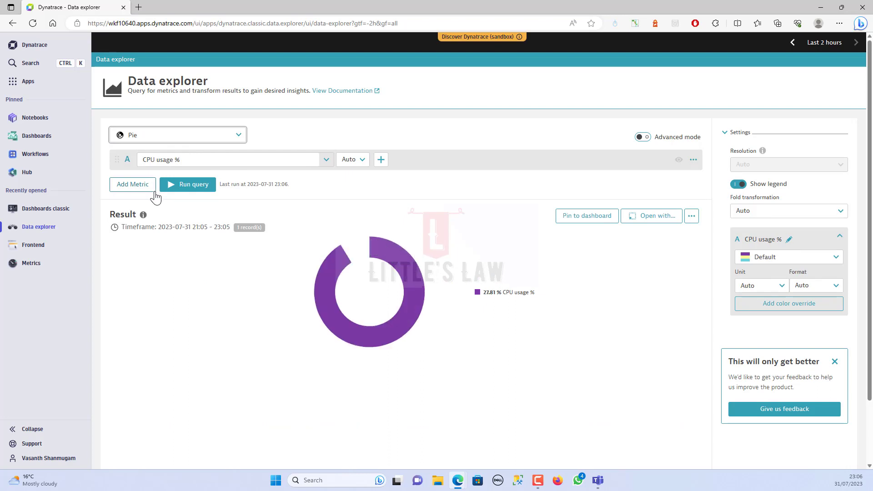
left_click(162, 138)
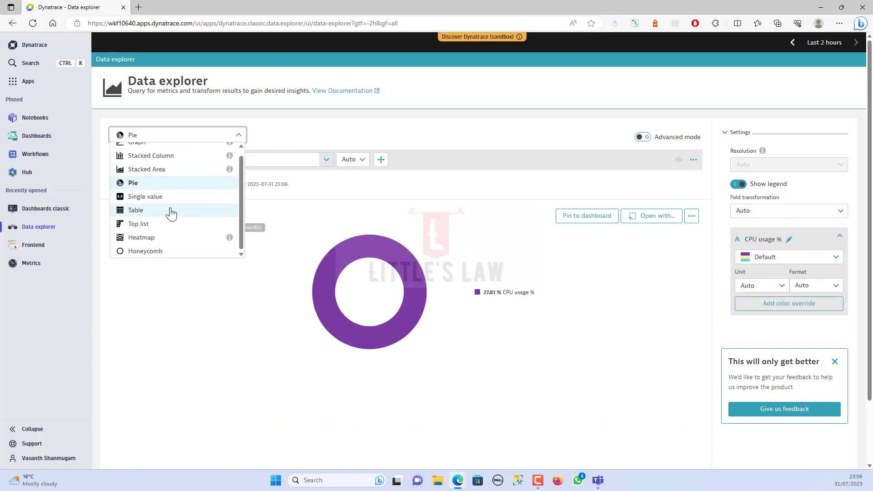
scroll(177, 191, "up", 1)
left_click(138, 150)
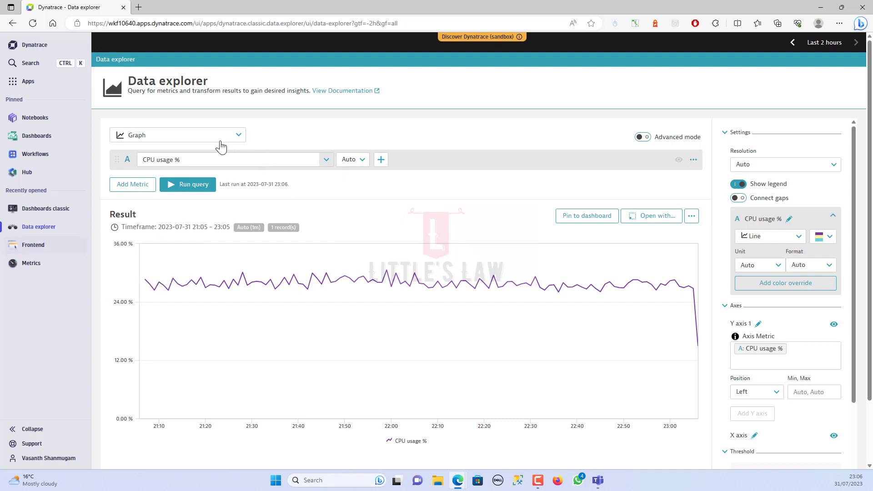
Keep CPU usage % as the queried metric and set its aggregation to Average
left_click(199, 160)
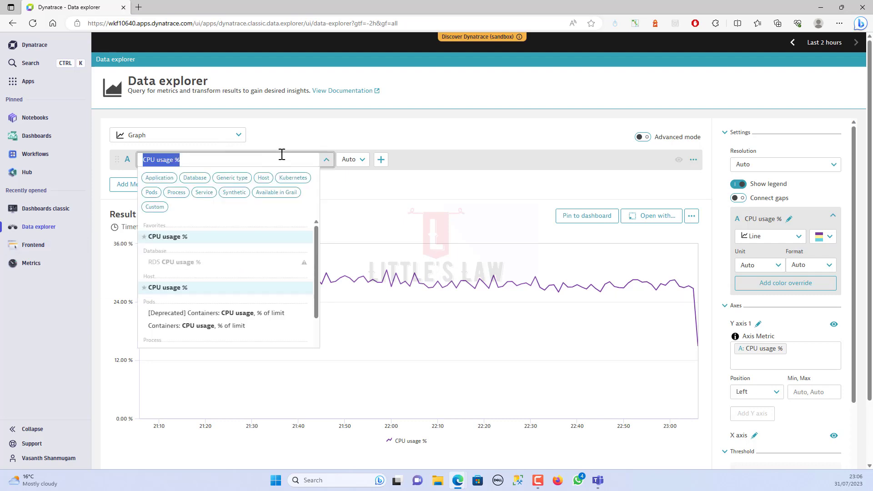
left_click(340, 184)
left_click(360, 165)
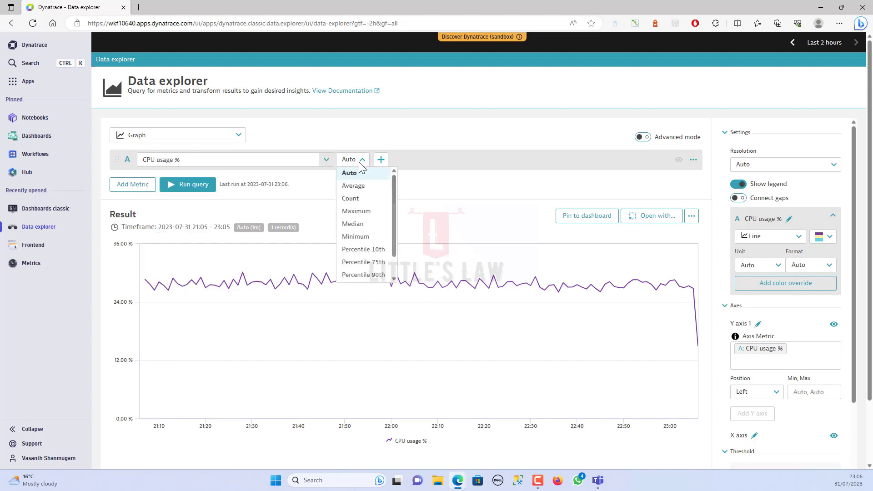
left_click(358, 190)
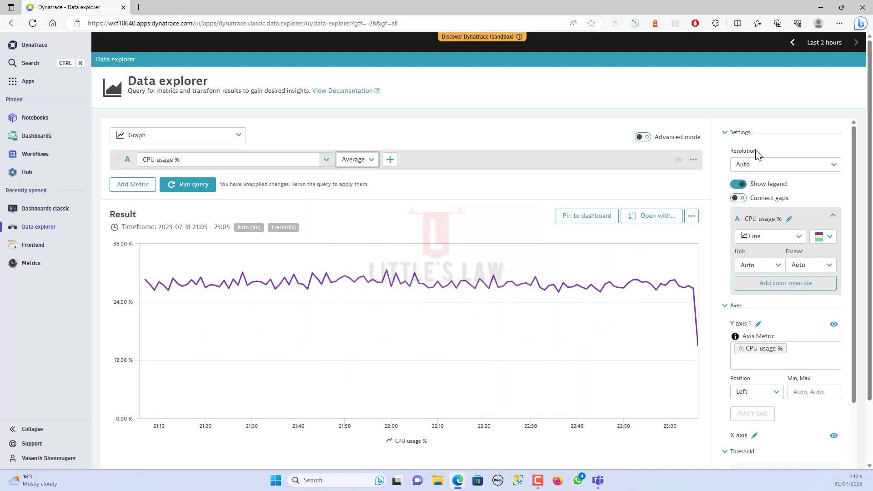
Change the global timeframe of the chart to the Last 6 hours preset
mouse_move(822, 53)
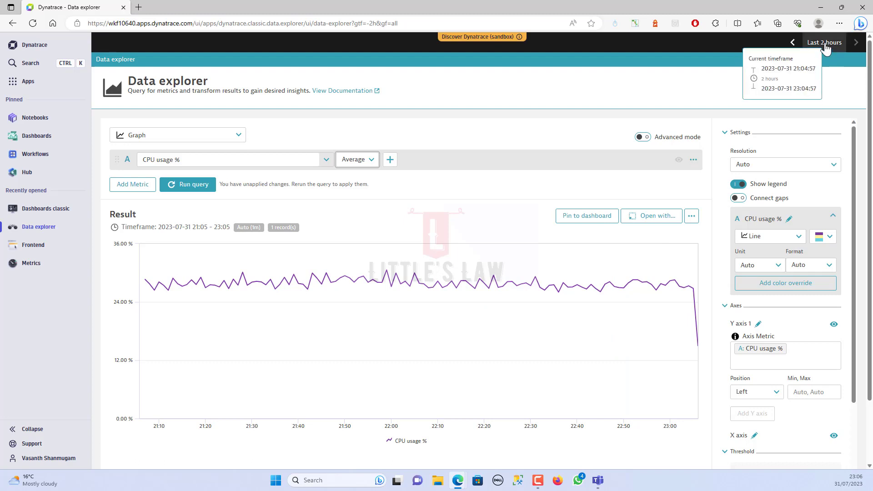
left_click(825, 43)
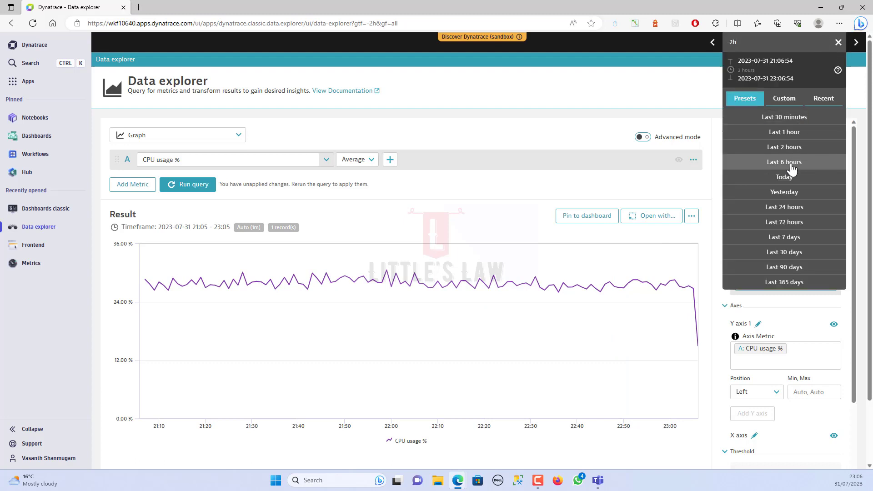
left_click(792, 163)
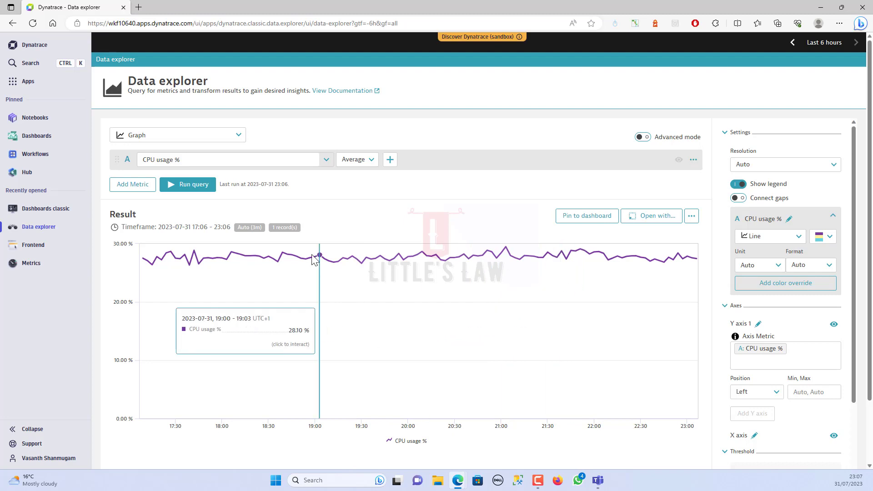
Try the Maximum, Minimum and Percentile 90th aggregations for CPU usage %, and return to Average
left_click(359, 161)
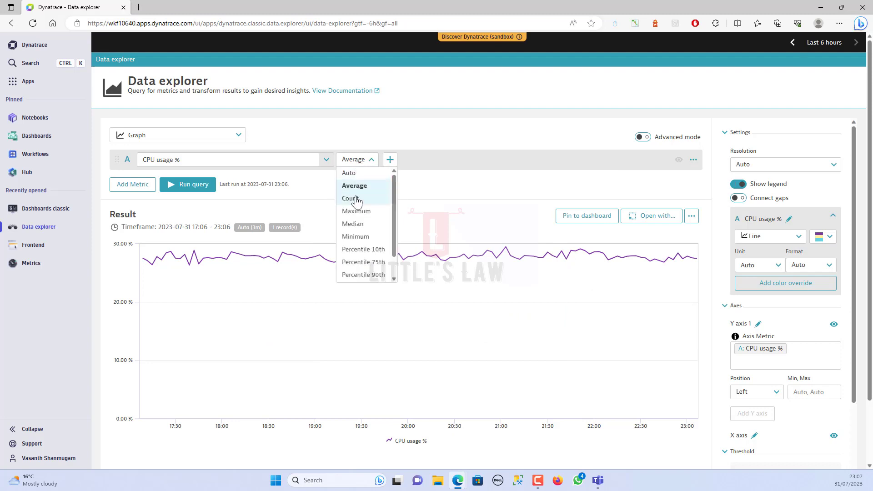
left_click(362, 215)
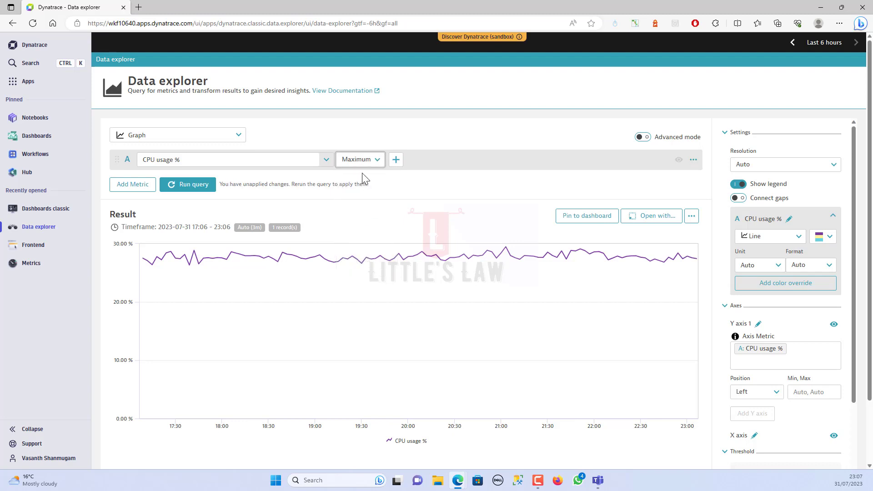
left_click(359, 160)
left_click(358, 237)
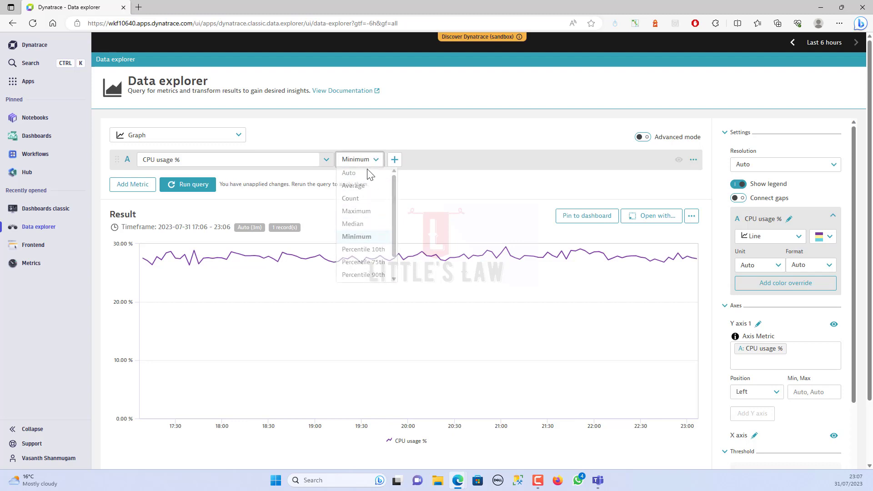
left_click(370, 160)
scroll(378, 236, "down", 1)
left_click(383, 253)
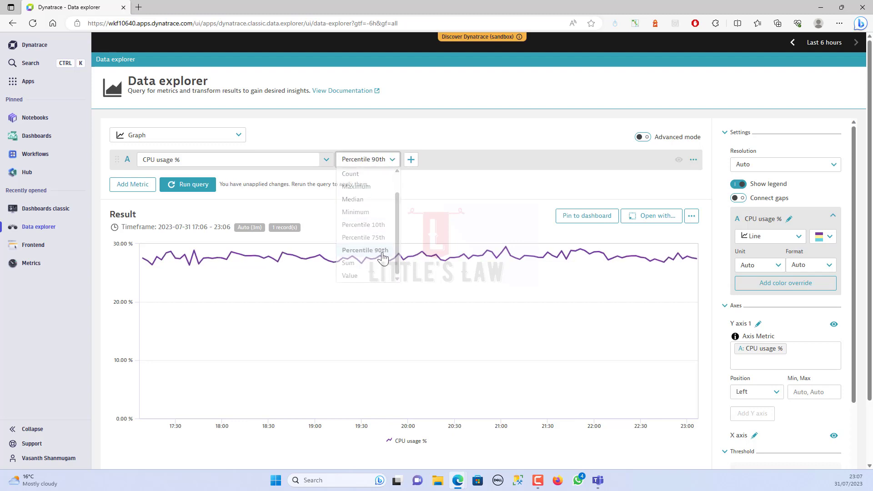
left_click(364, 160)
scroll(361, 213, "up", 1)
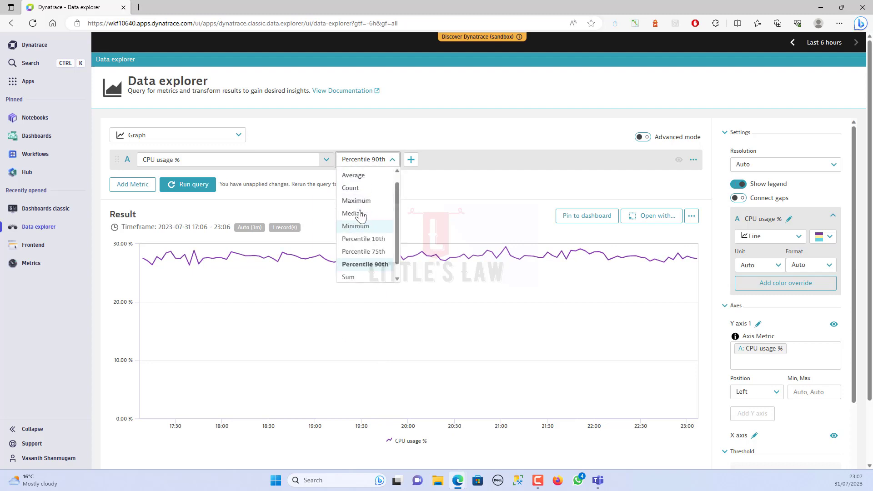
scroll(361, 213, "up", 1)
left_click(359, 188)
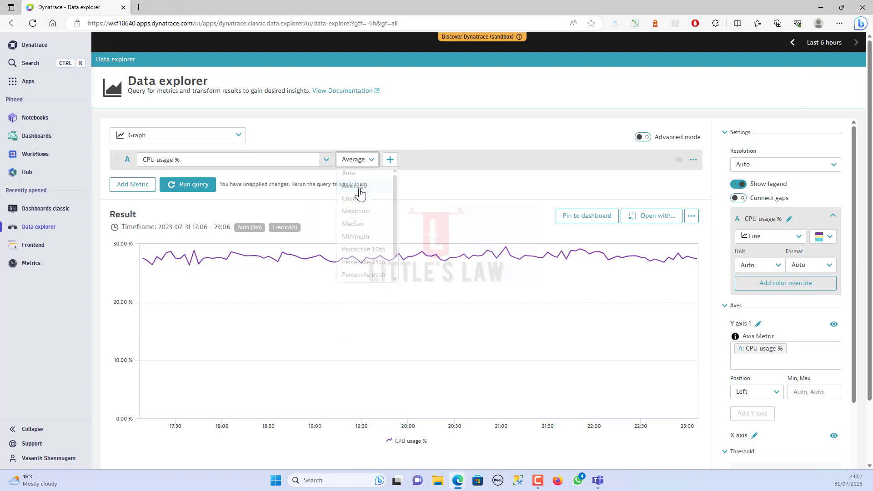
Split the CPU usage % query by Host and set its aggregation to Maximum
left_click(390, 160)
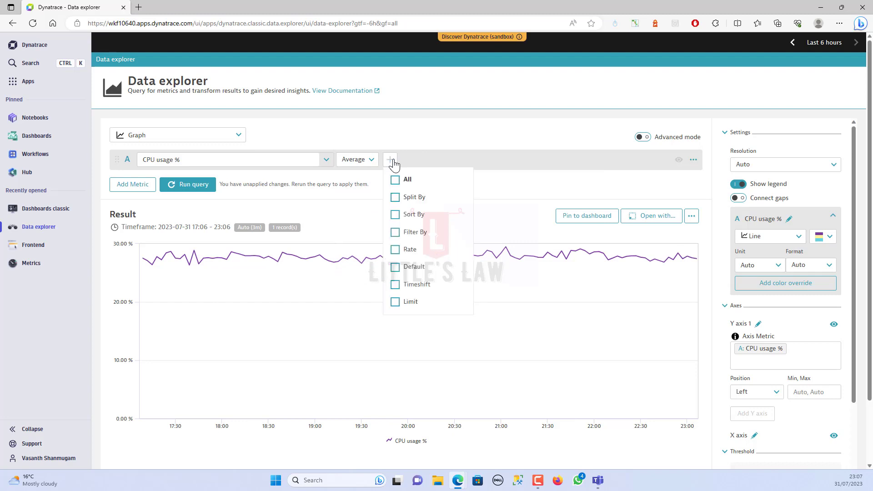
left_click(395, 197)
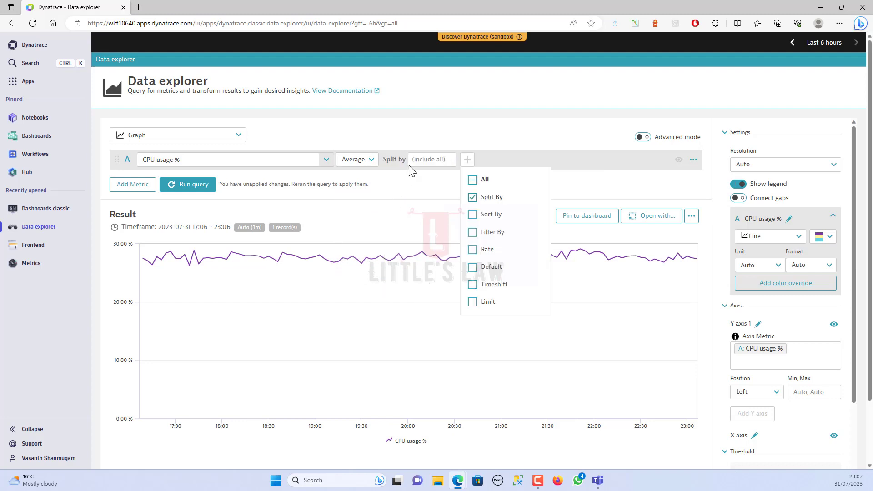
left_click(430, 164)
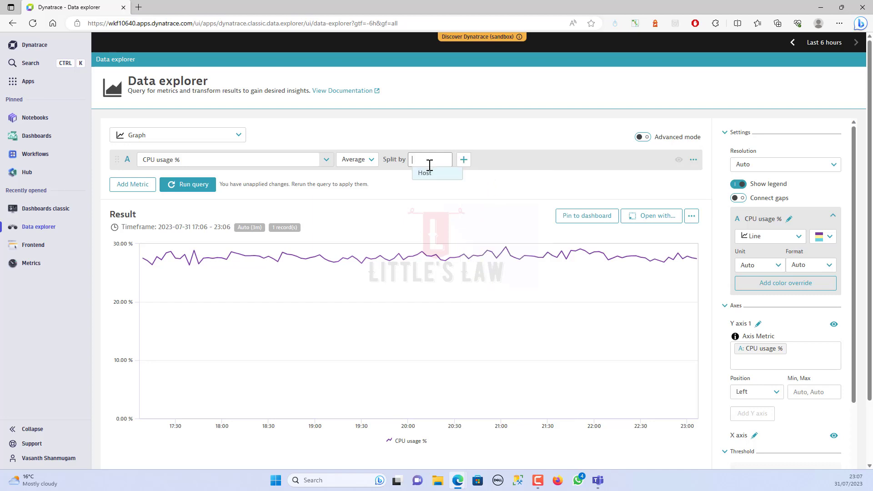
left_click(428, 173)
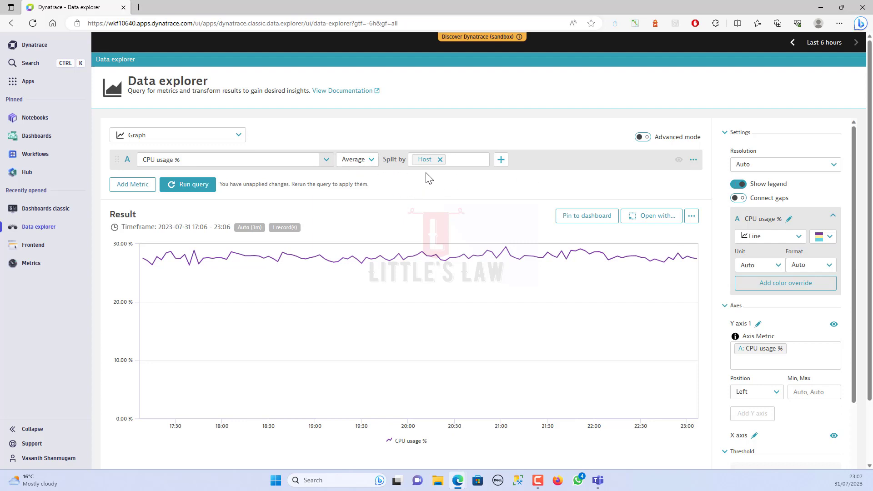
left_click(357, 160)
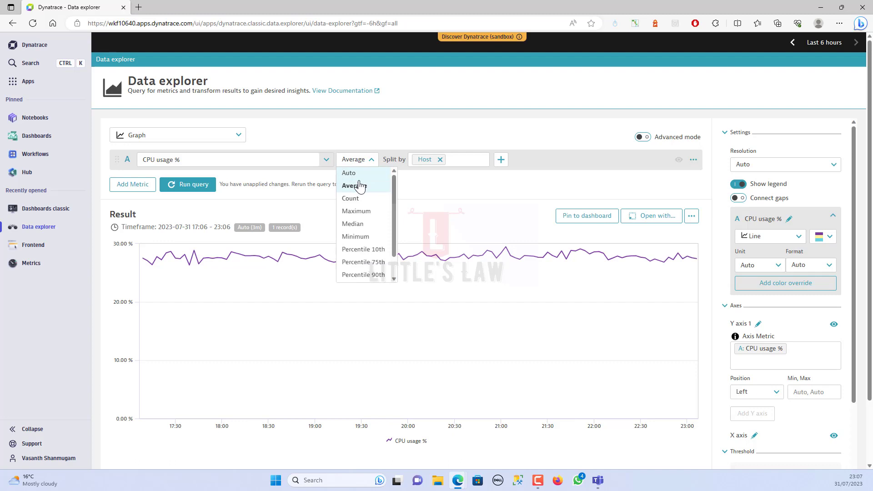
left_click(364, 212)
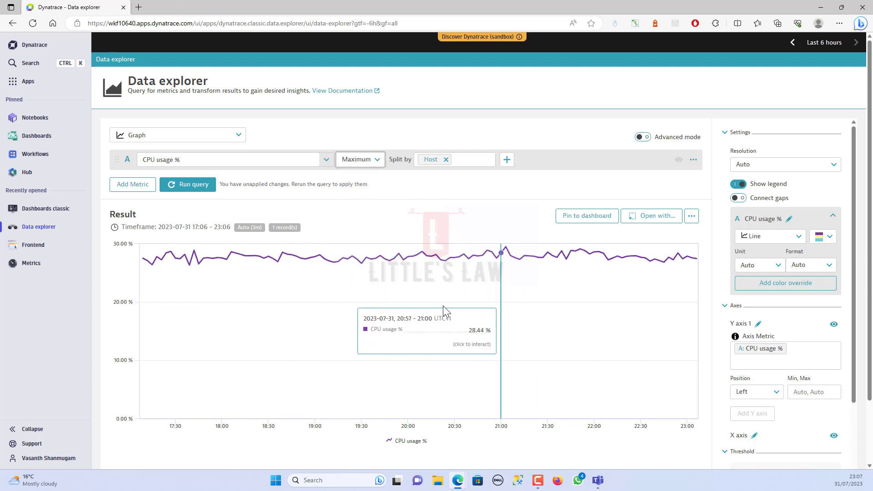
Run the Maximum CPU usage % query split by Host, and rerun it with the Host split removed
left_click(201, 191)
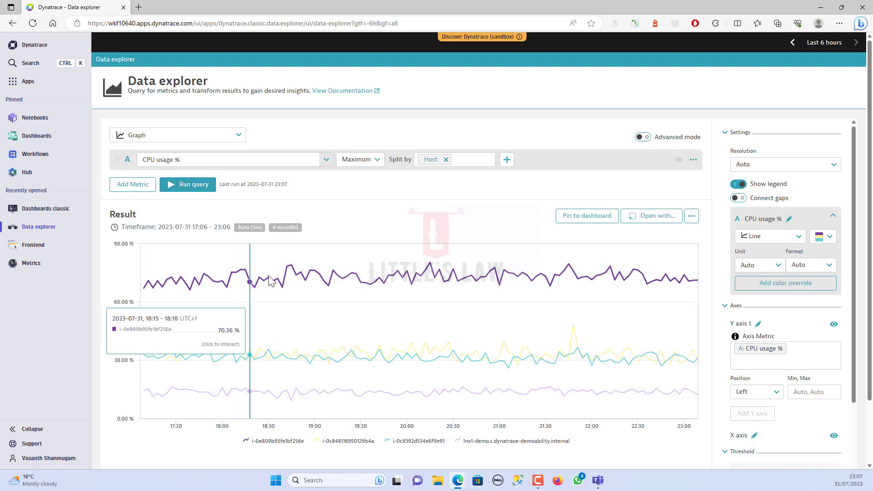
left_click(447, 159)
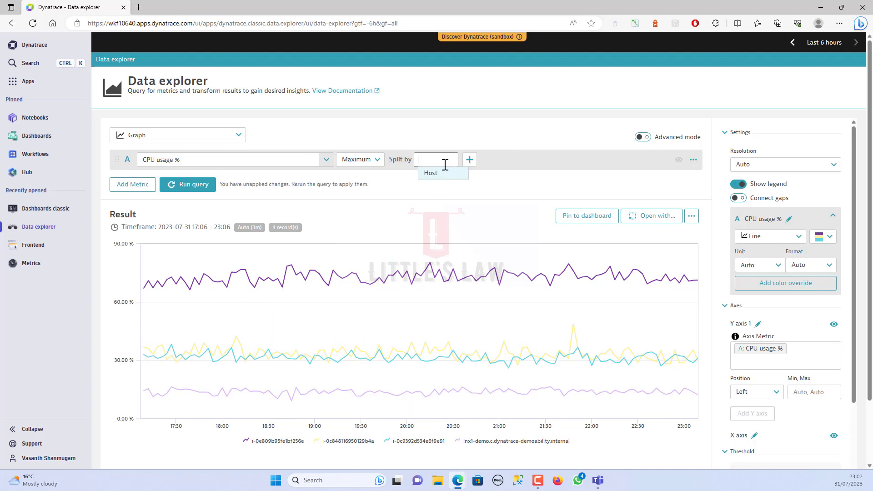
left_click(213, 190)
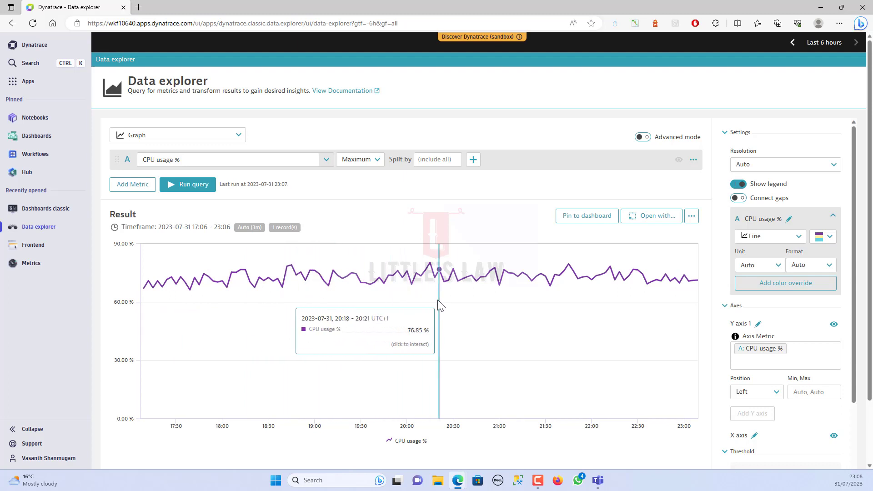
Set the CPU usage % aggregation to Minimum and run the query without a split
left_click(371, 164)
left_click(370, 236)
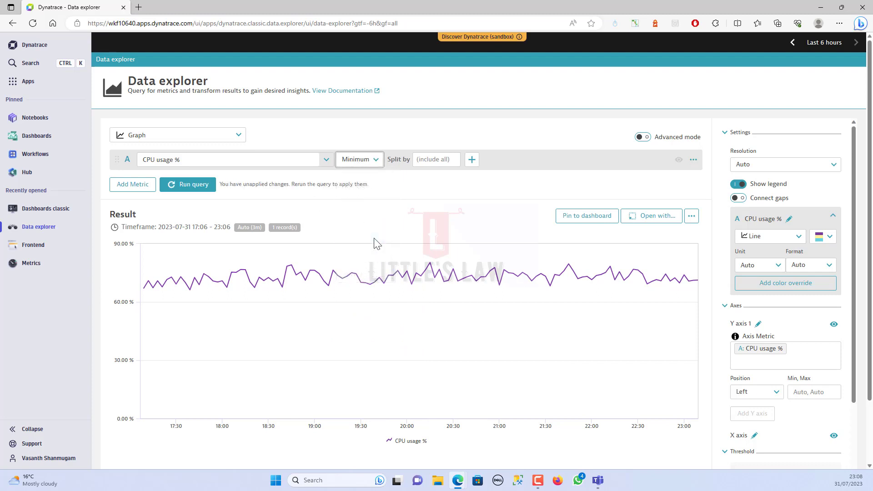
left_click(190, 184)
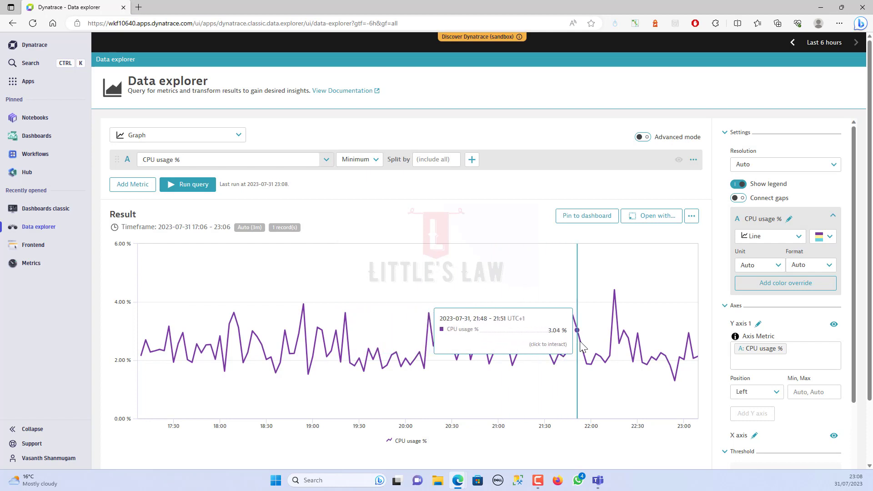
Set the CPU usage % aggregation to Average and rerun the query
left_click(362, 168)
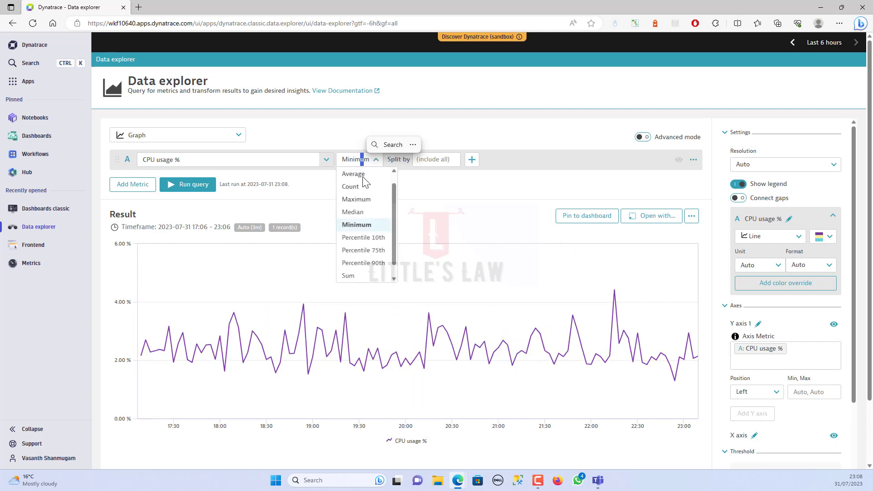
left_click(357, 173)
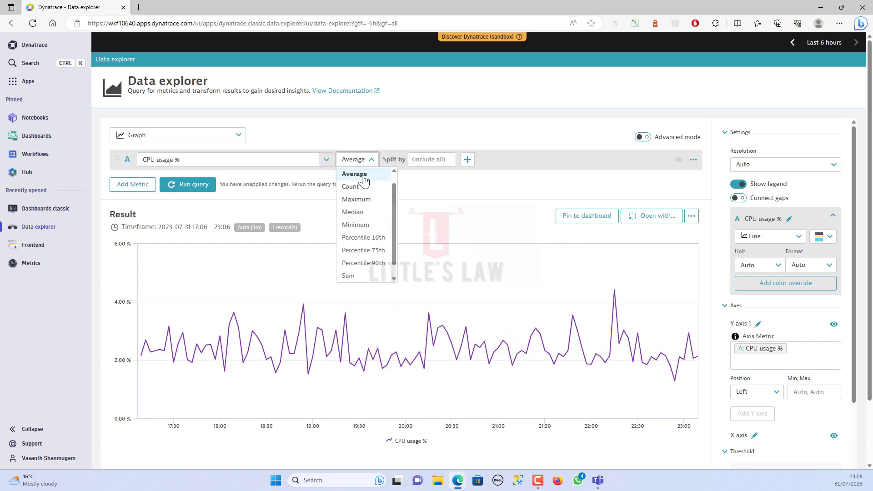
left_click(199, 185)
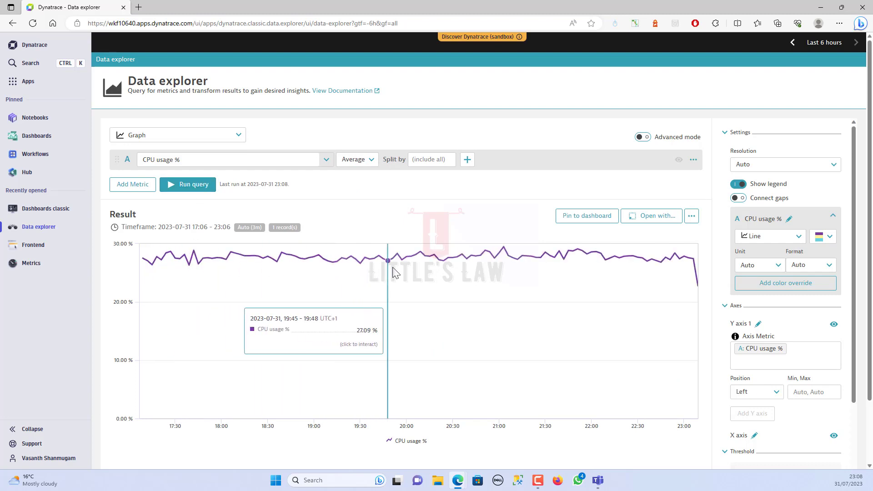
Split the Average CPU usage % query by Host and run it
left_click(423, 159)
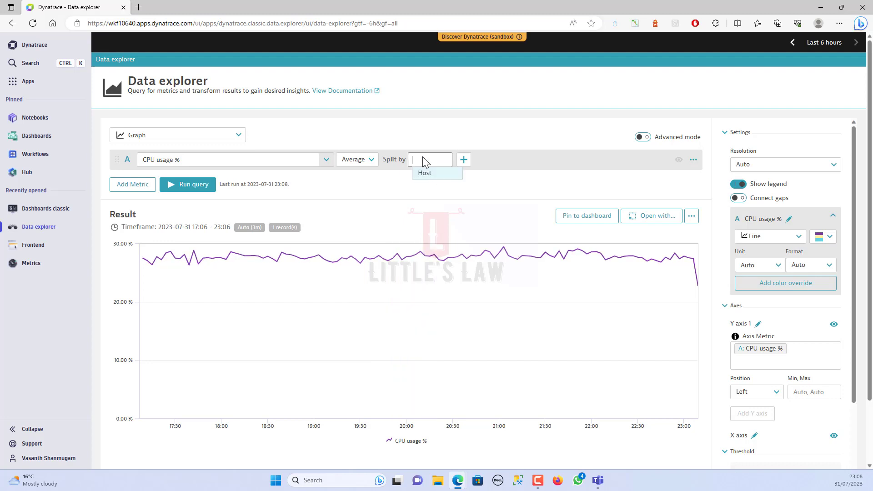
left_click(426, 174)
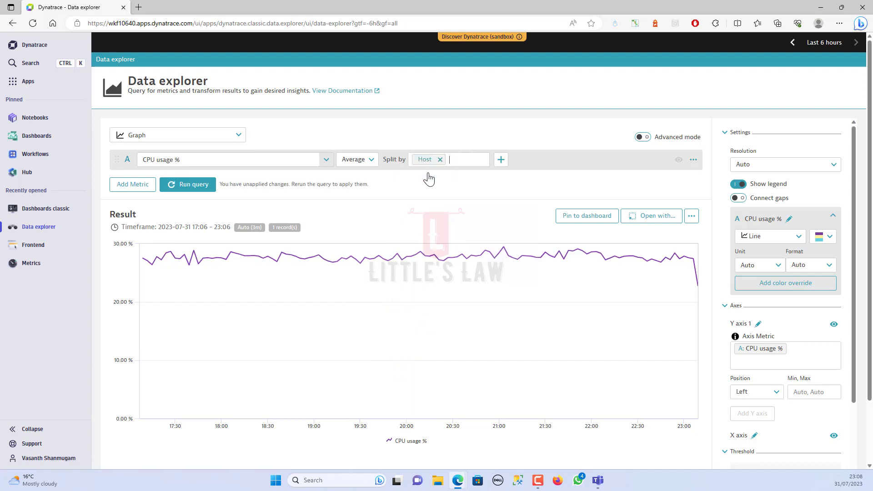
left_click(200, 185)
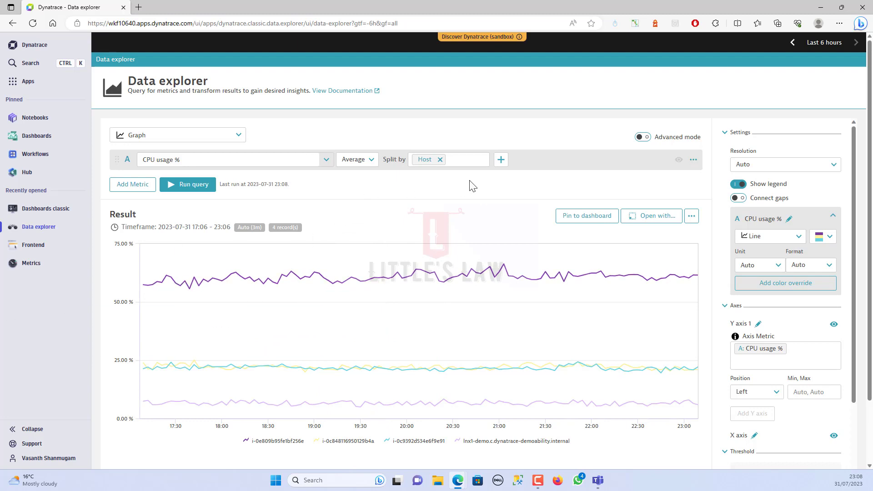
Add a Filter by option limiting the query to hosts with Os type LINUX, and run the query
left_click(502, 162)
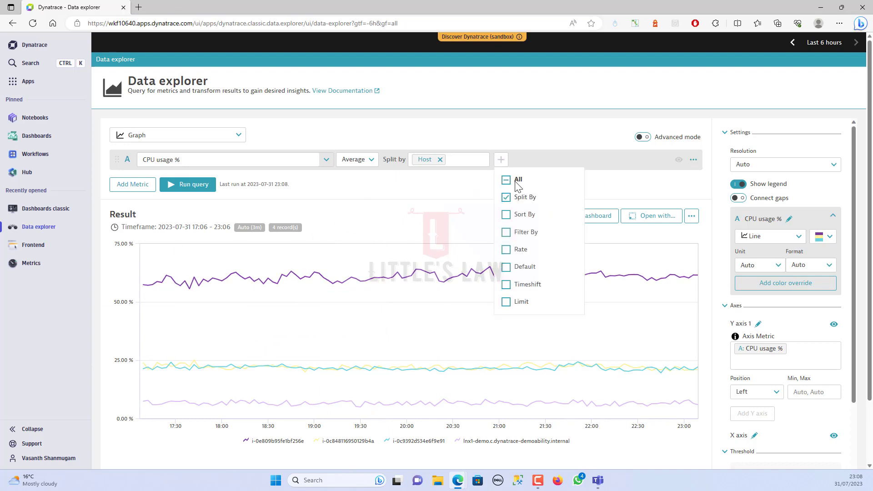
left_click(511, 236)
left_click(547, 162)
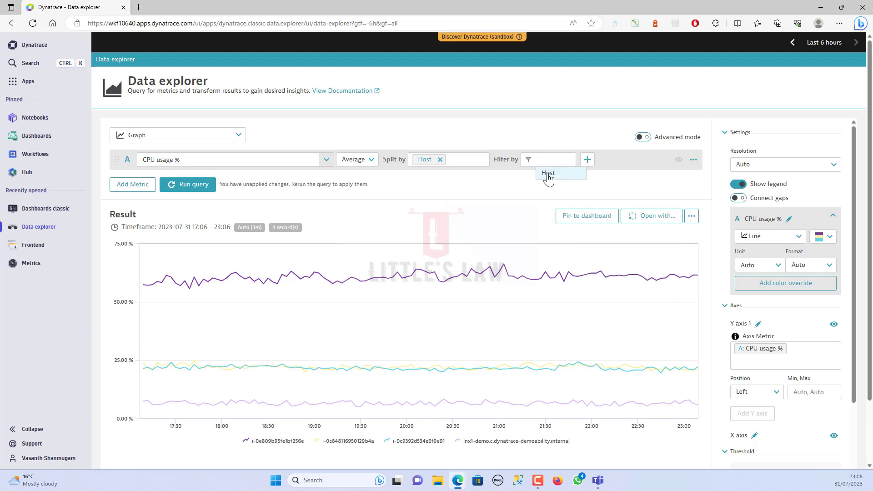
left_click(548, 177)
scroll(578, 234, "down", 2)
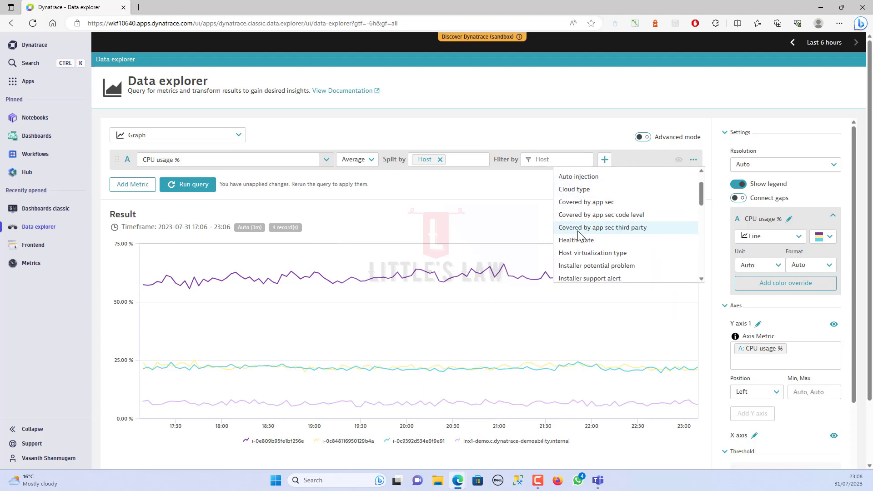
scroll(579, 234, "down", 4)
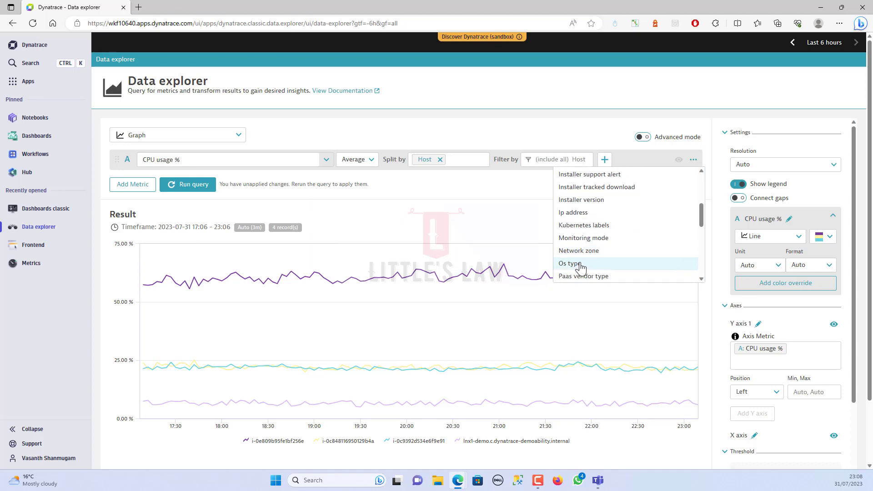
left_click(581, 264)
left_click(591, 172)
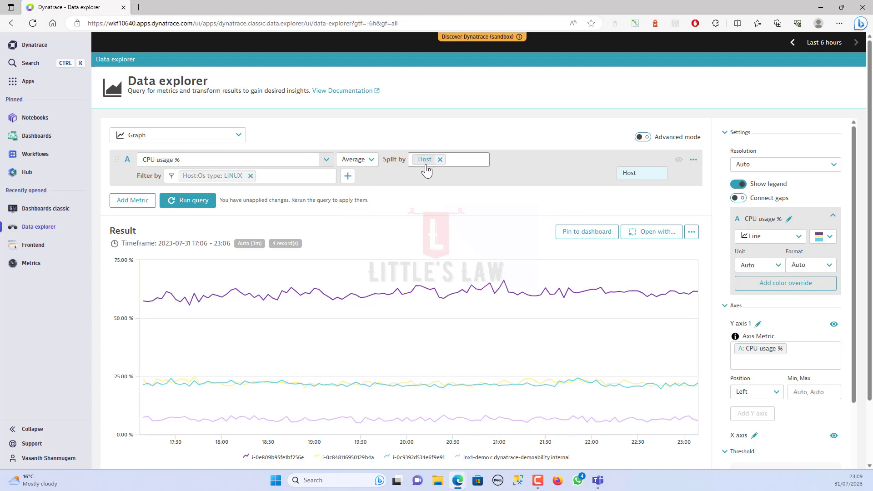
left_click(196, 180)
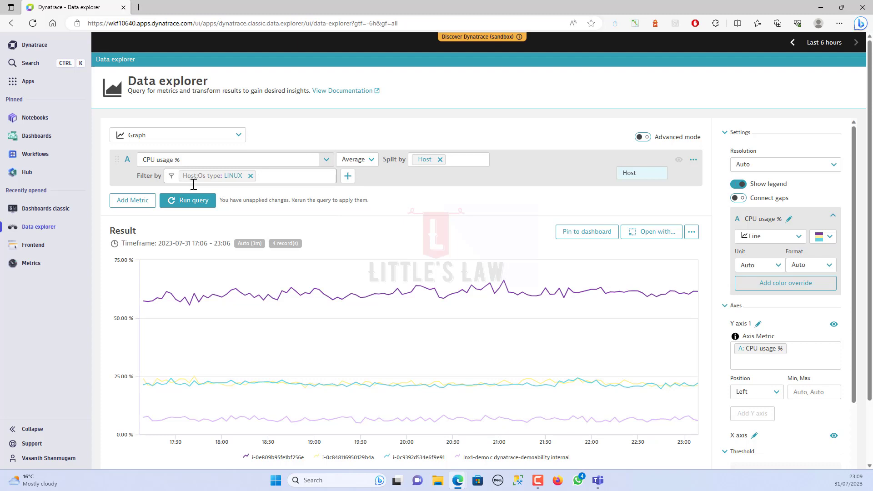
left_click(187, 200)
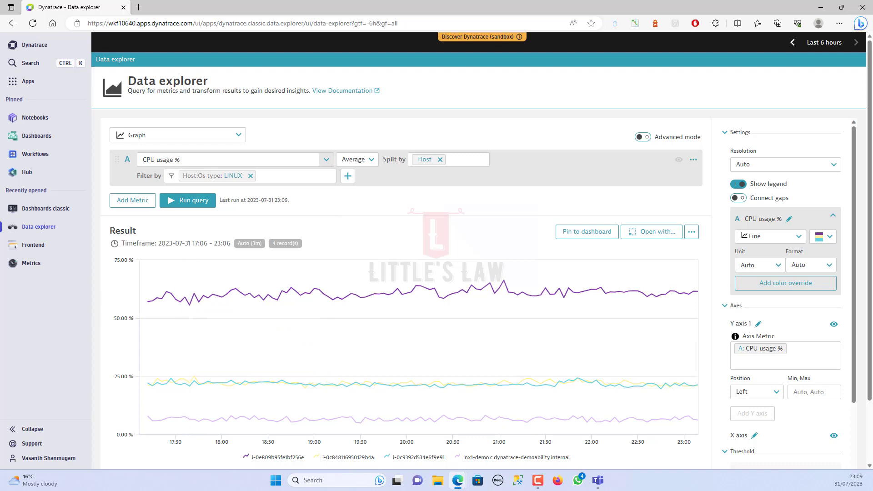
Add the Rate option to the CPU usage % query, keep it at None, and rerun the query
left_click(348, 177)
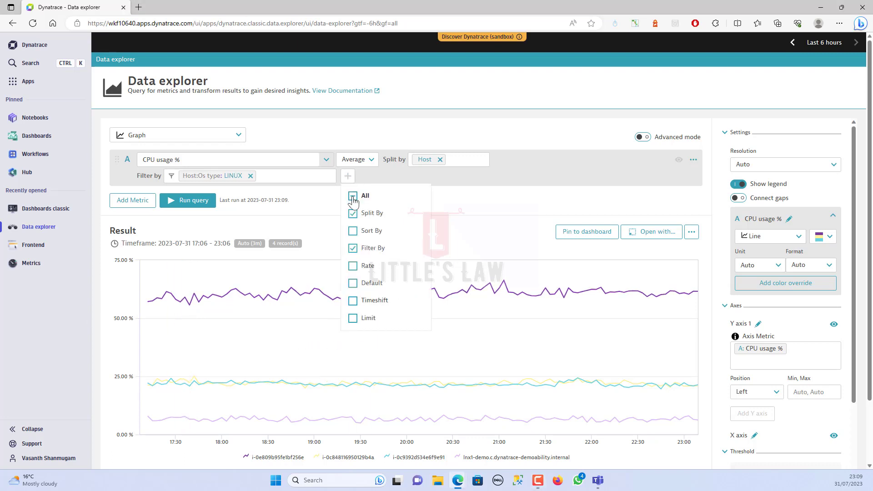
left_click(352, 267)
left_click(378, 176)
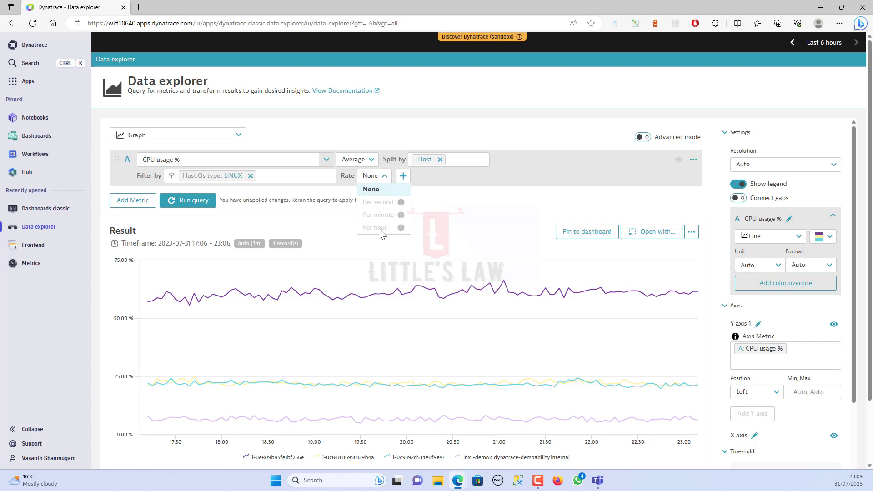
left_click(427, 178)
left_click(404, 178)
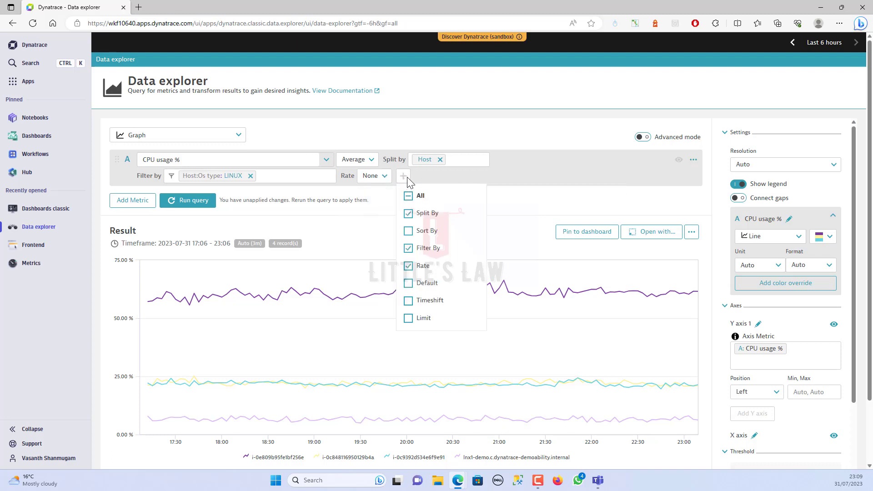
scroll(421, 256, "down", 2)
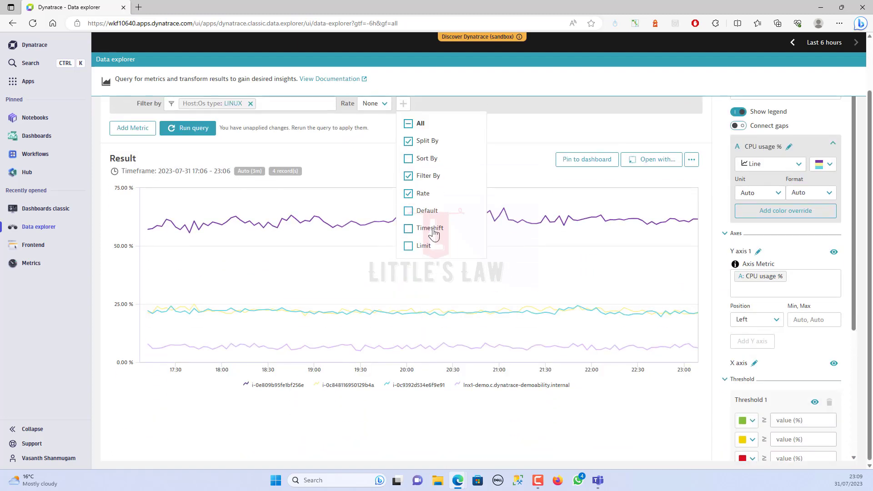
scroll(436, 234, "up", 2)
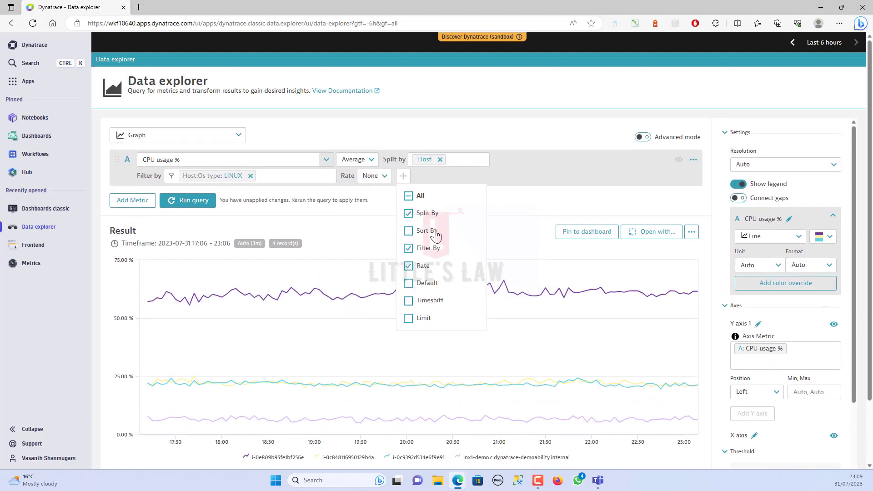
left_click(511, 182)
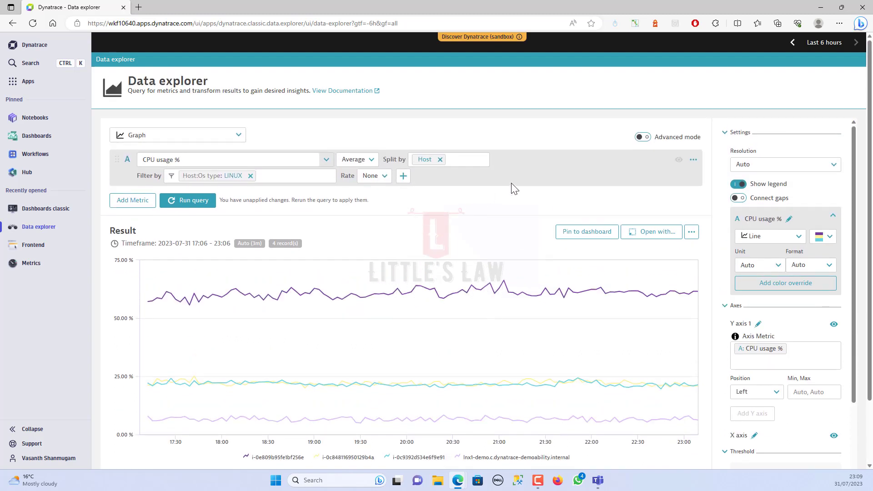
left_click(374, 176)
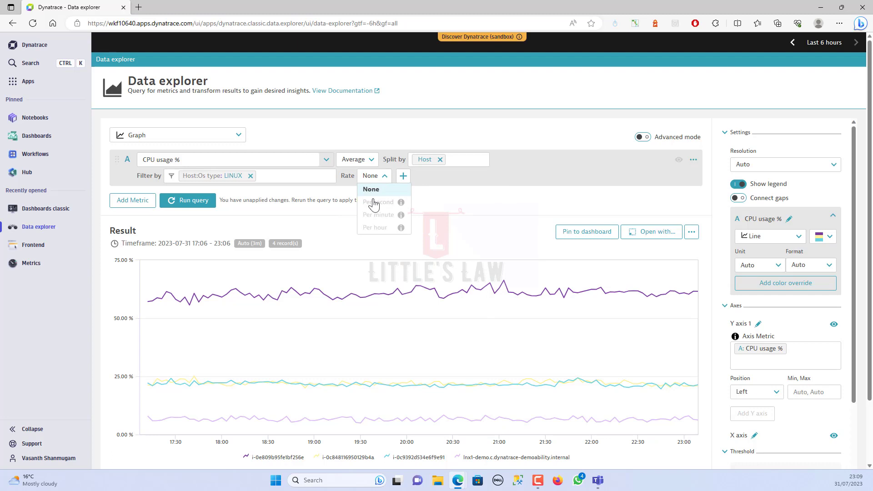
left_click(454, 187)
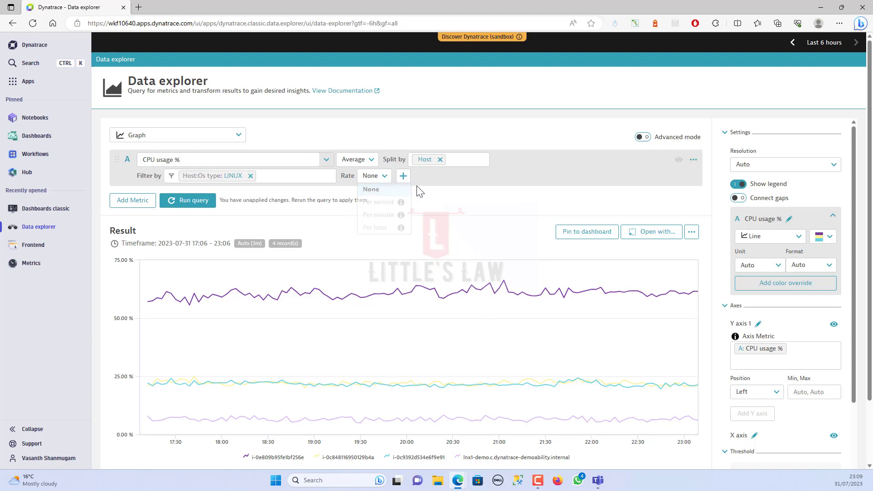
left_click(193, 203)
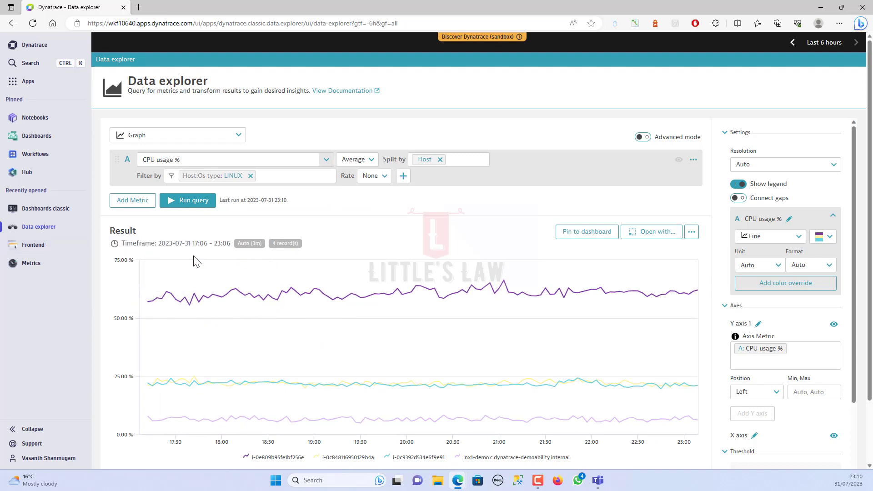
scroll(448, 317, "down", 2)
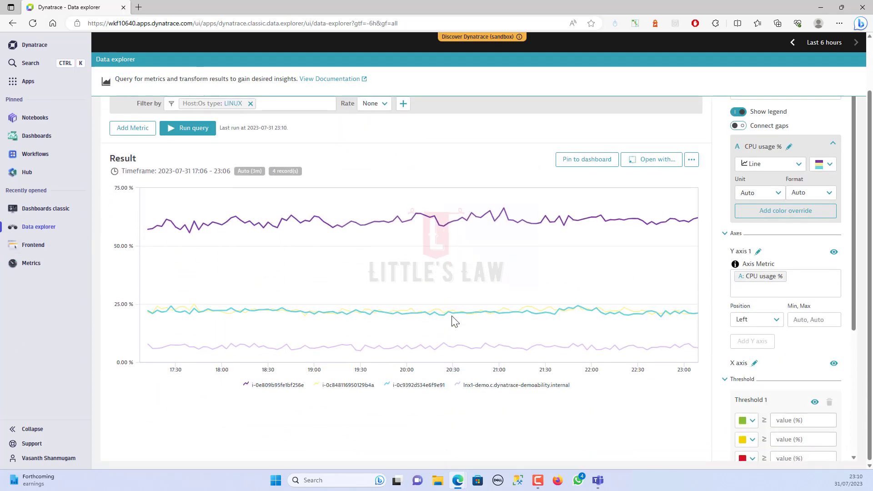
scroll(273, 311, "up", 2)
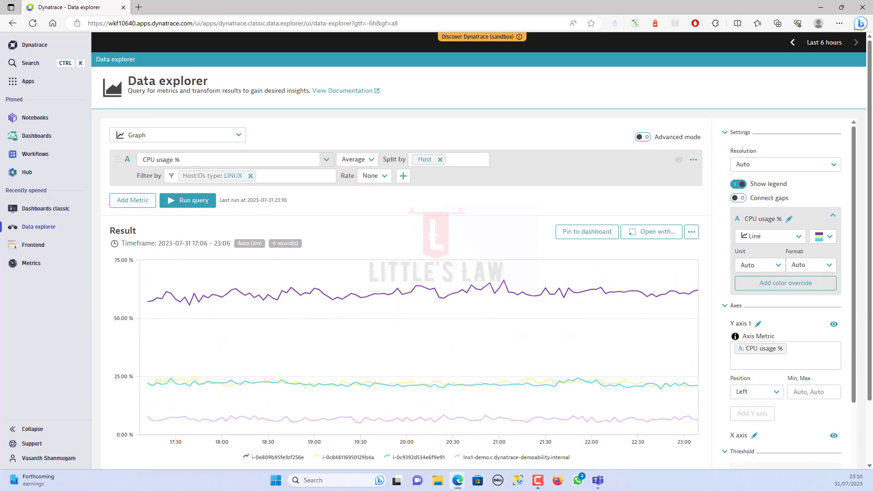
left_click(322, 162)
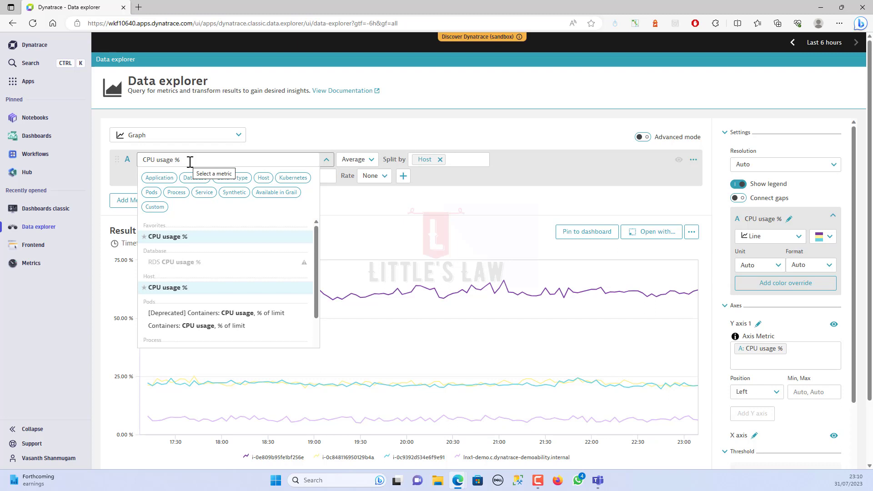
left_click(312, 149)
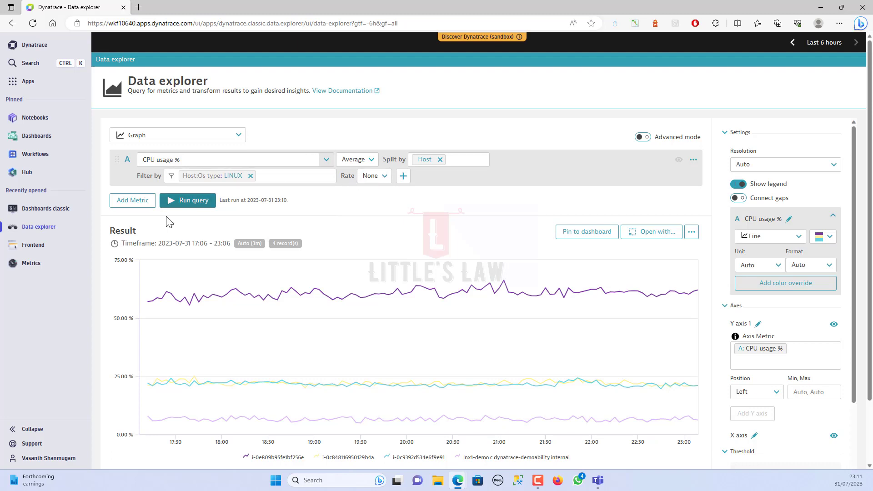
Try the Auto aggregation for CPU usage % and return to Average, running the query with each
left_click(356, 160)
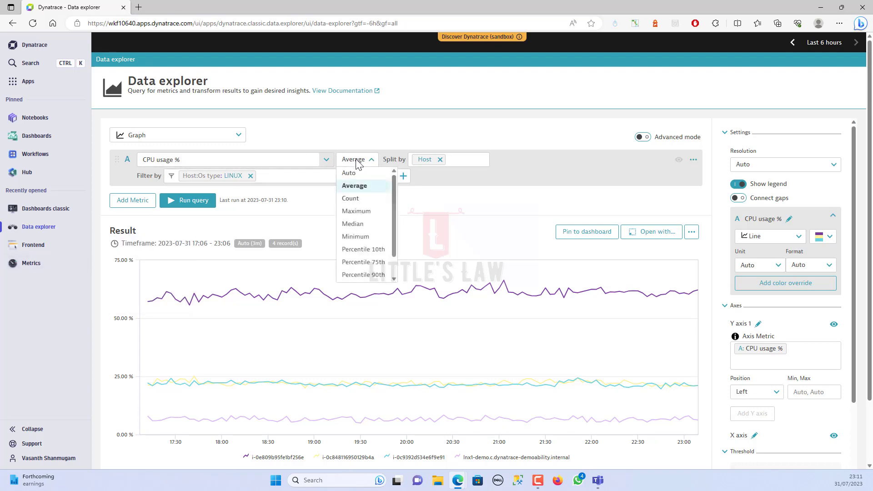
left_click(349, 174)
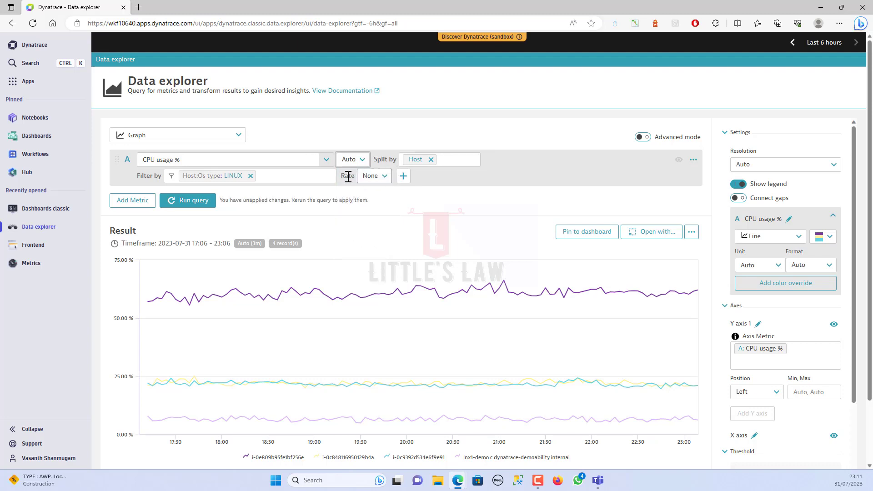
left_click(207, 201)
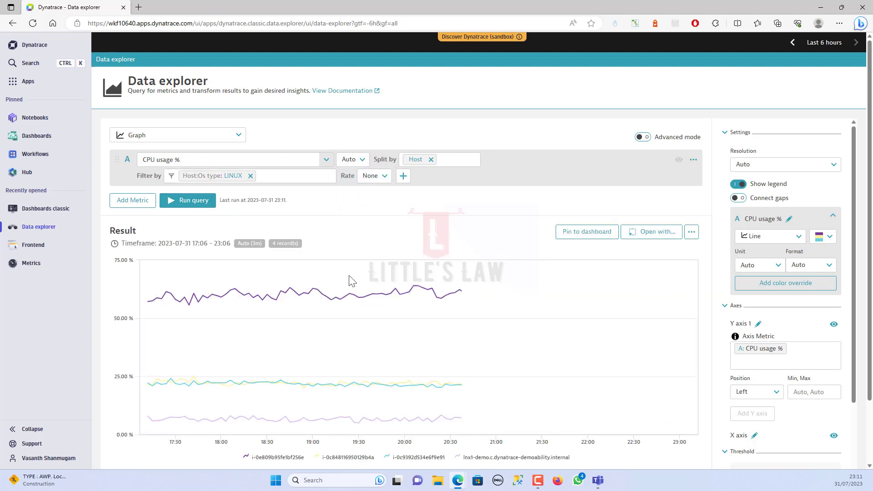
left_click(358, 160)
left_click(363, 187)
left_click(189, 203)
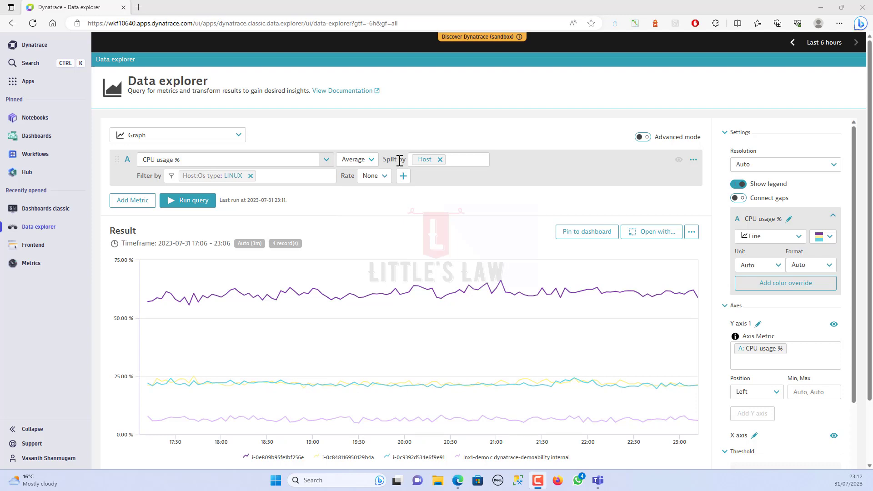
Remove the Host split from the CPU usage % query and add Host back as the split
left_click(473, 160)
left_click(403, 176)
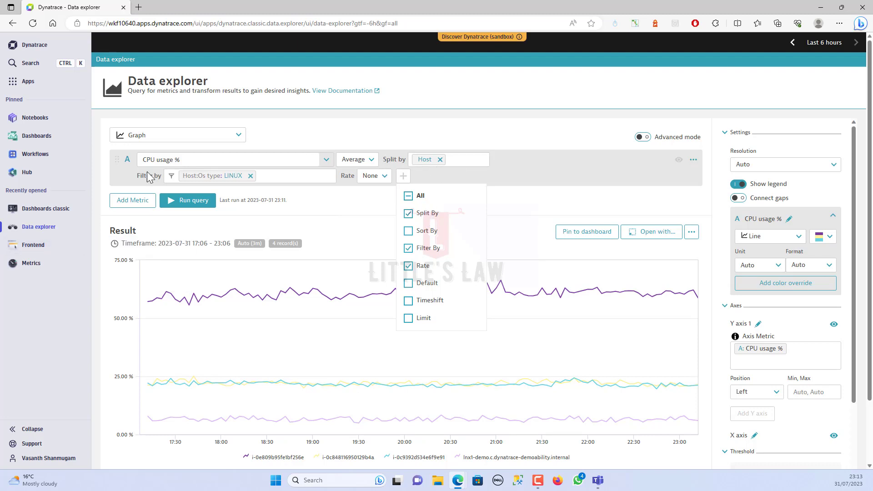
left_click(422, 179)
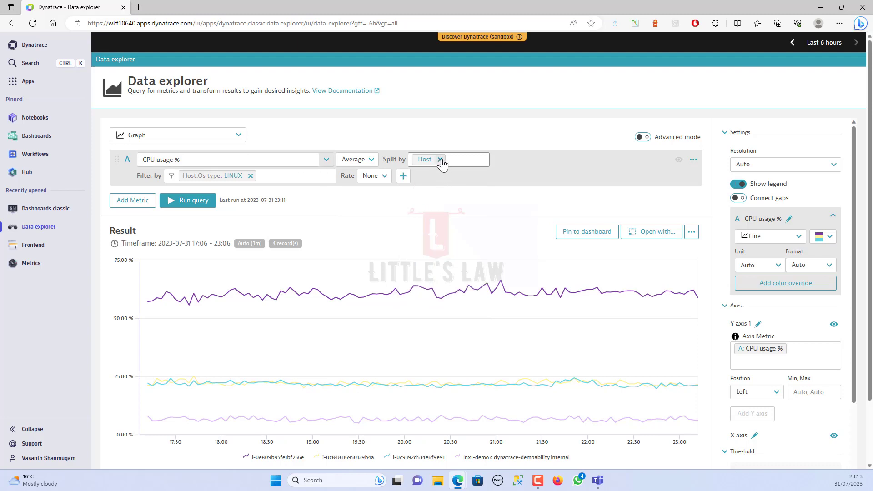
left_click(440, 160)
left_click(426, 174)
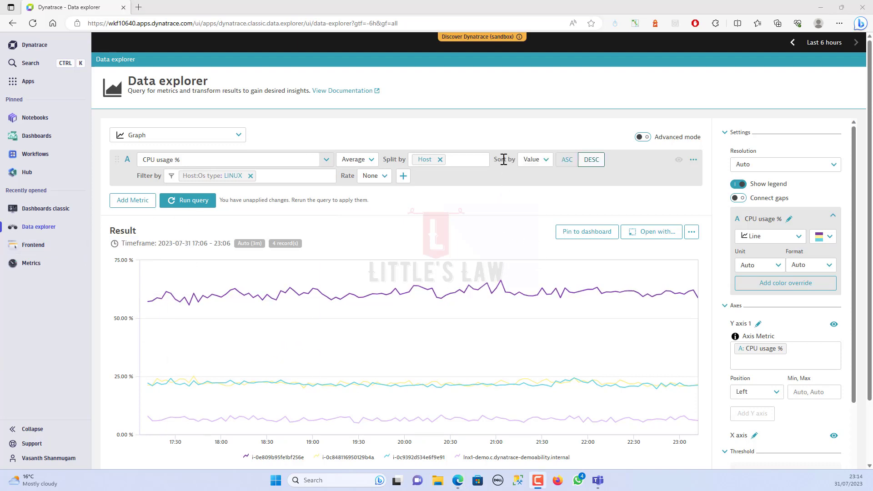
Toggle the Sort by option off and on again, sort the CPU usage % query by Value ascending, and run it
left_click(403, 176)
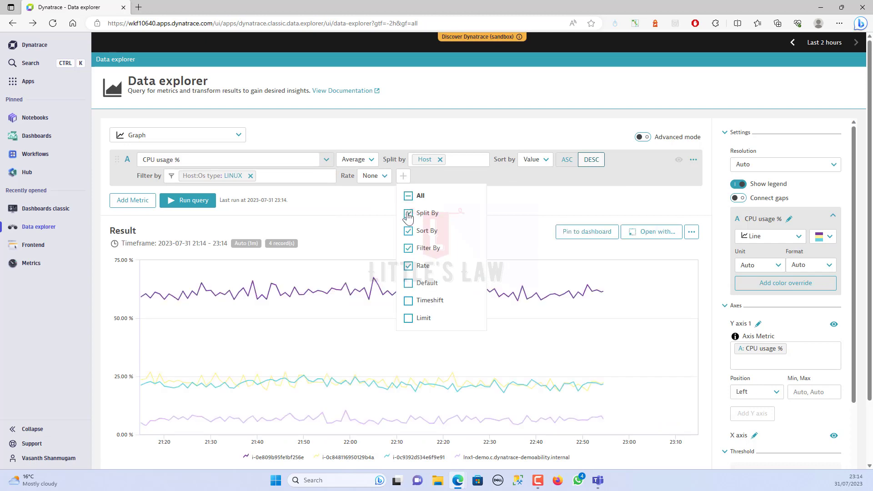
left_click(408, 231)
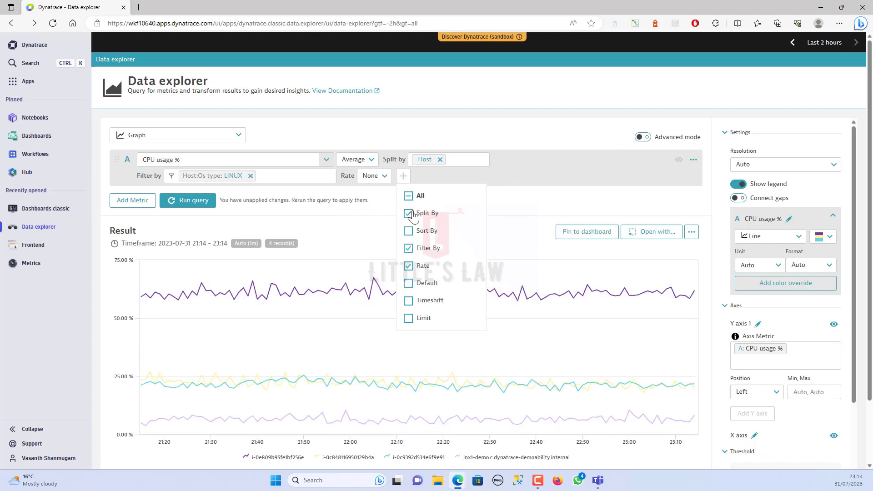
left_click(408, 230)
left_click(519, 182)
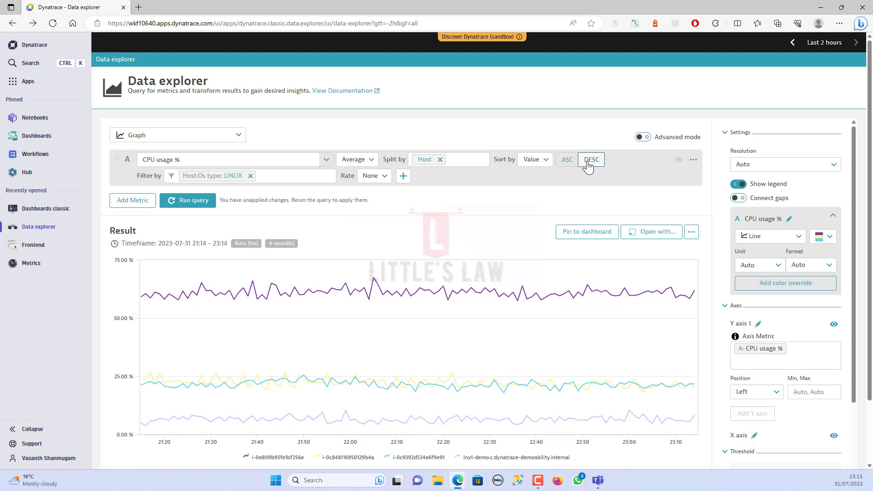
left_click(565, 162)
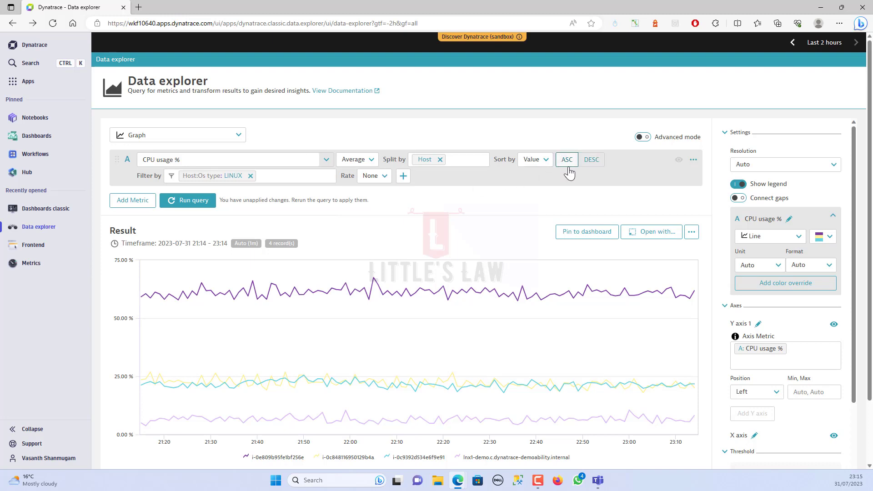
left_click(192, 201)
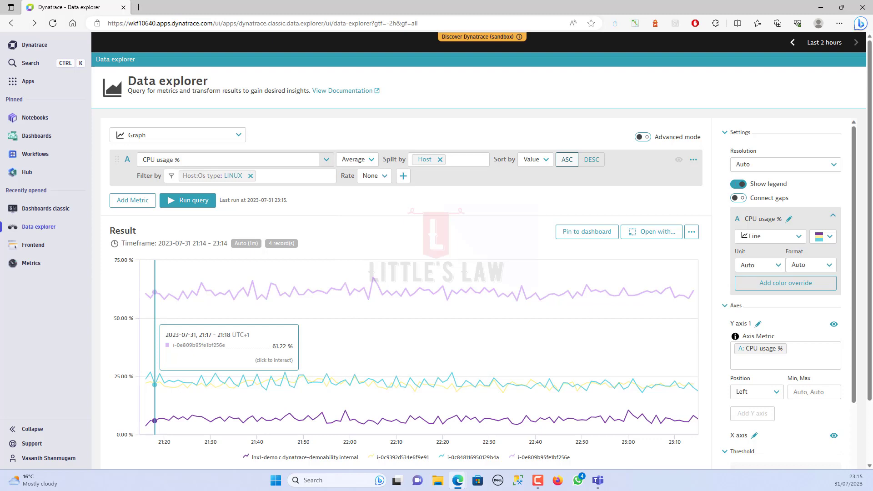
Sort the CPU usage % query by Host, running it in descending order and again in ascending order
left_click(539, 161)
left_click(529, 187)
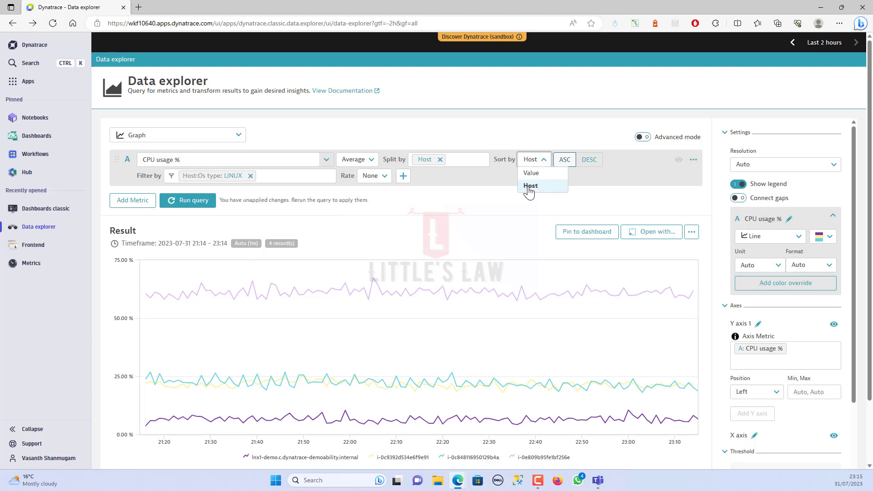
left_click(588, 164)
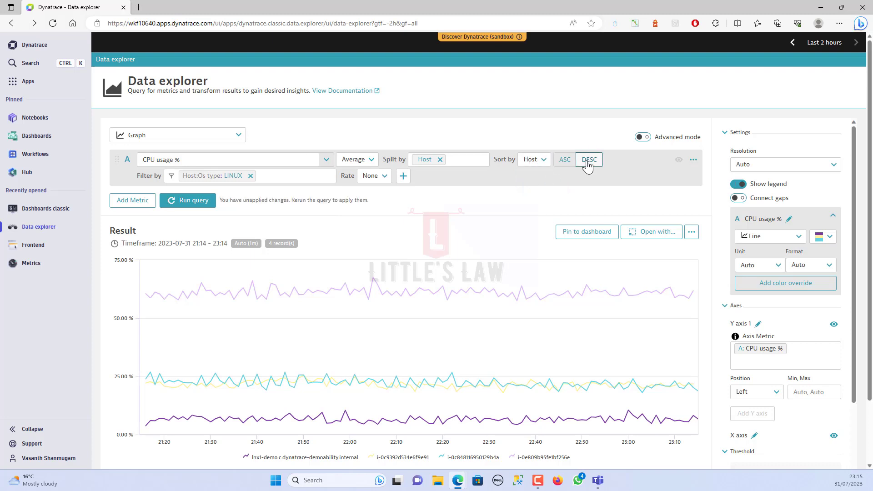
left_click(198, 202)
mouse_move(163, 313)
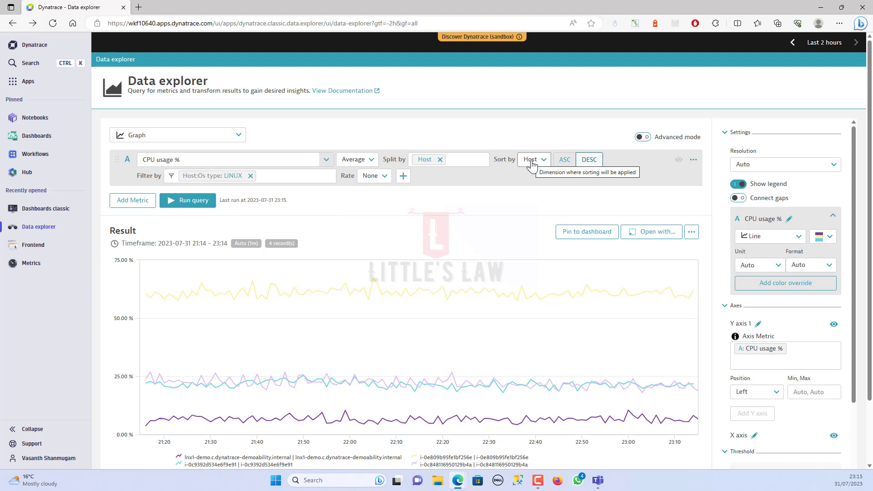
left_click(564, 162)
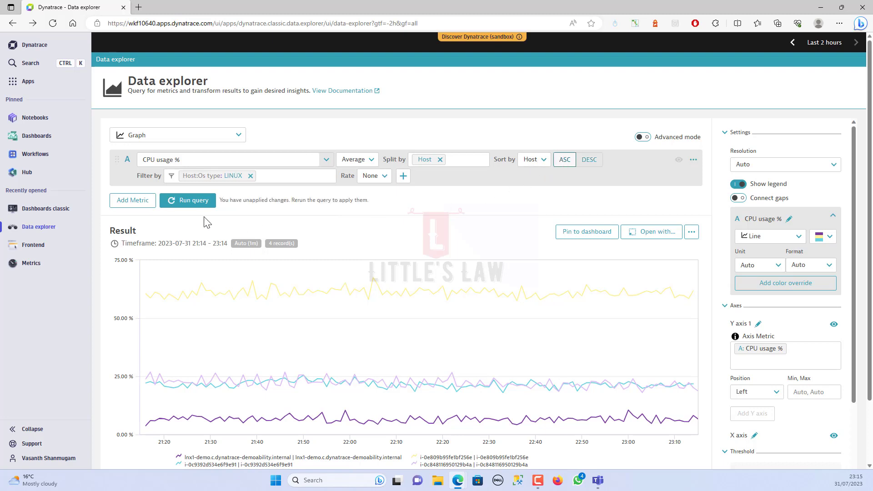
left_click(203, 202)
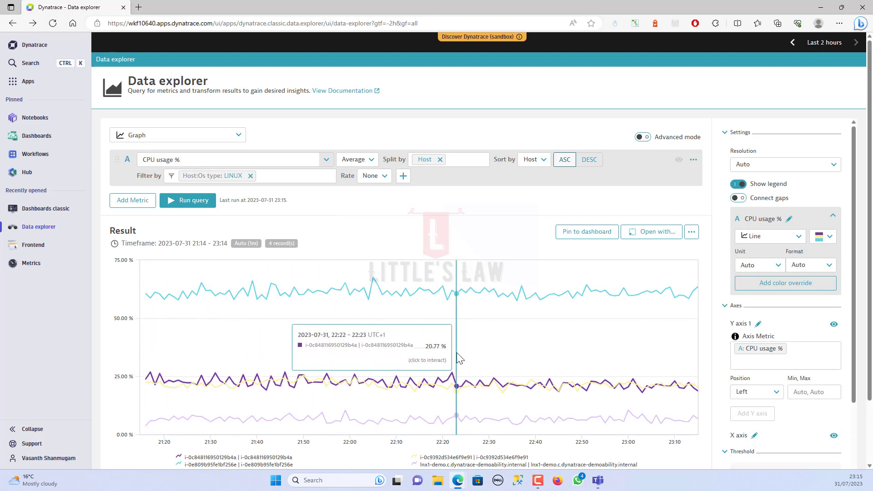
Try sorting the CPU usage % query by Value ascending and return to Host, running the query with each
left_click(530, 164)
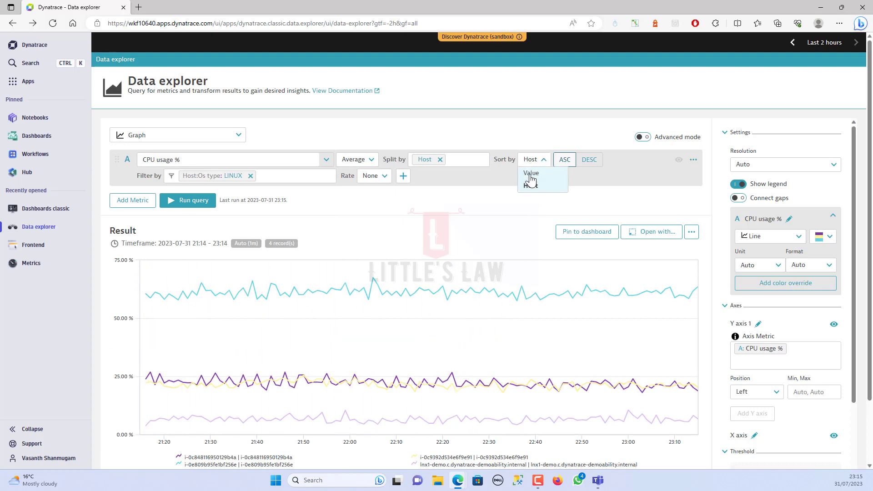
left_click(530, 178)
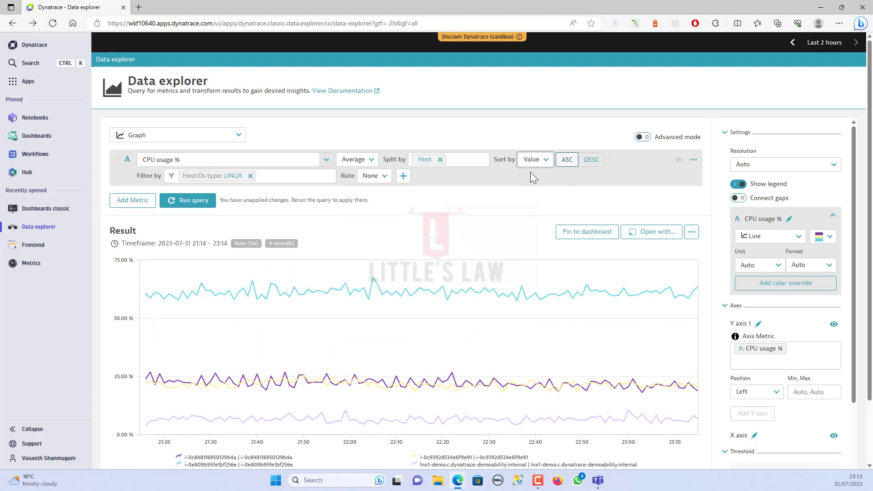
left_click(194, 203)
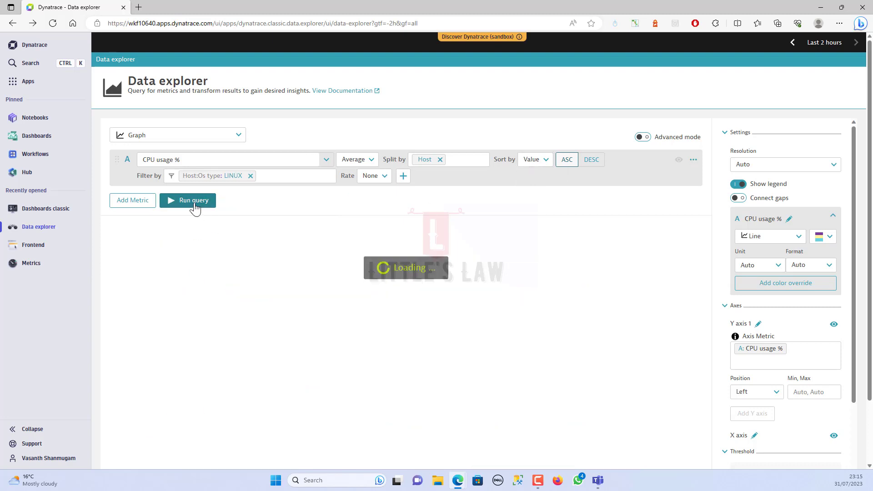
left_click(531, 160)
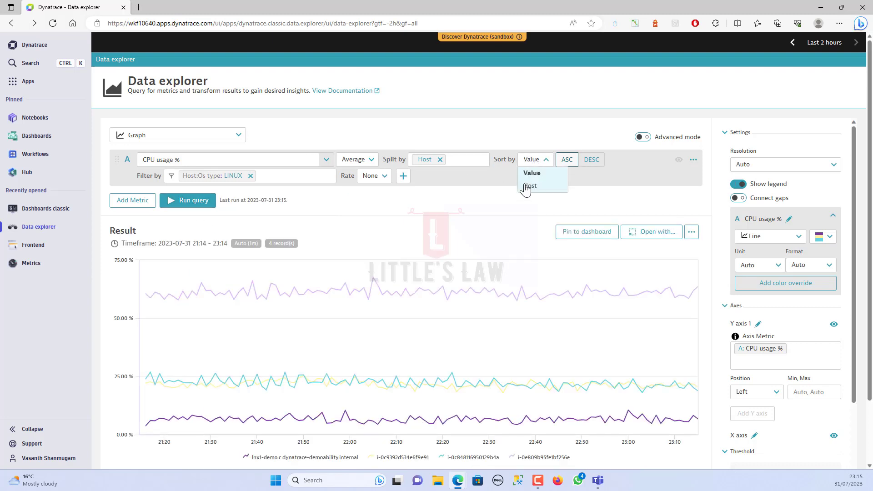
left_click(530, 192)
left_click(207, 204)
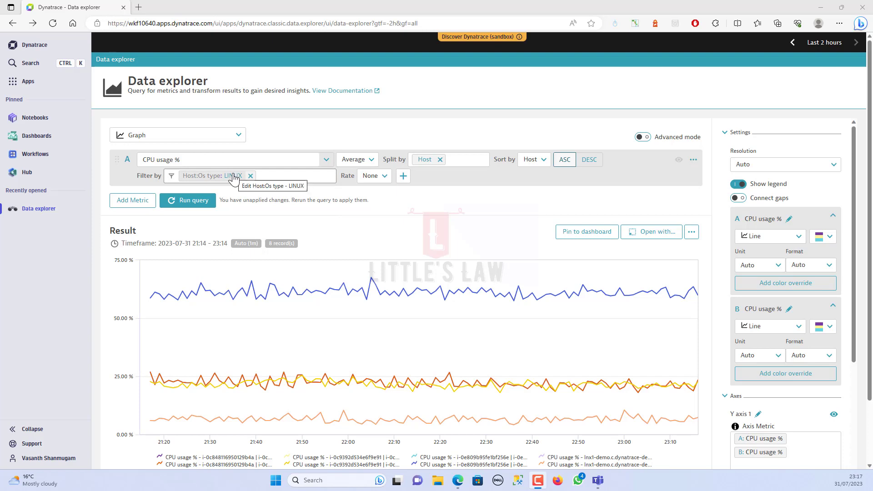
Check the Rate choices of the CPU usage % query, leave it at None, and duplicate the query
left_click(383, 177)
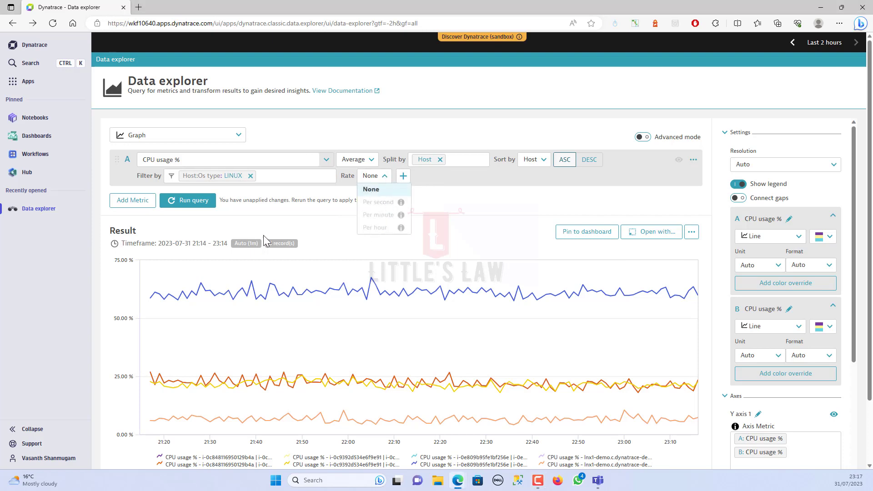
left_click(462, 210)
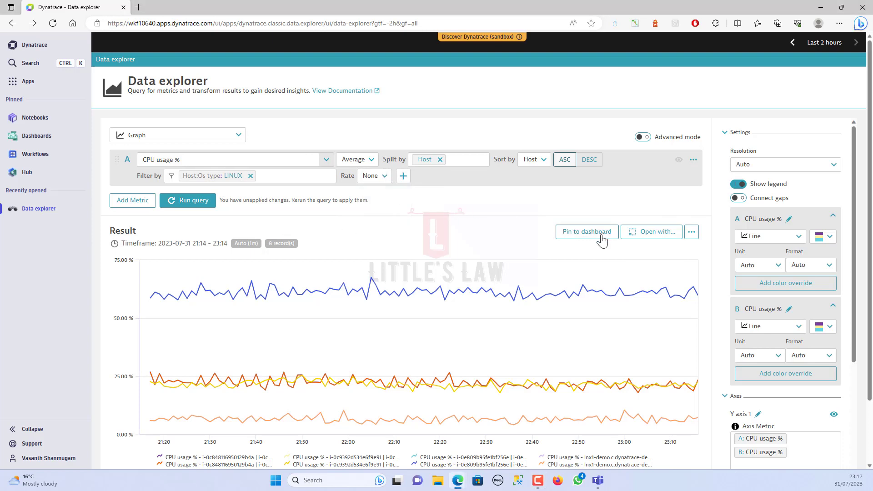
left_click(693, 162)
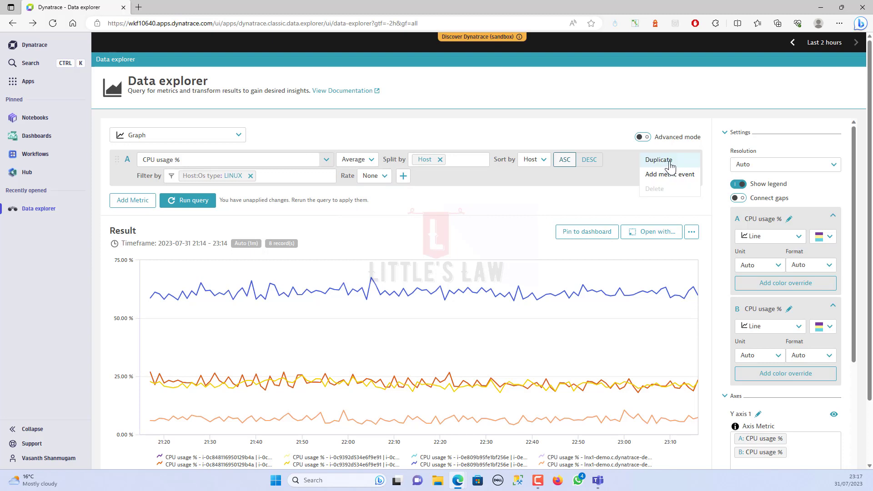
left_click(659, 160)
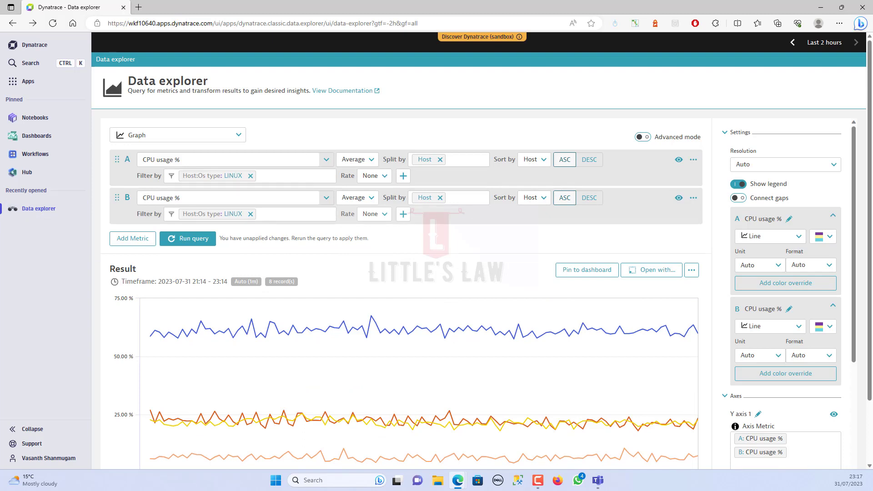
Find CPU metrics for duplicated query B and replace its metric with CPU idle
left_click(187, 199)
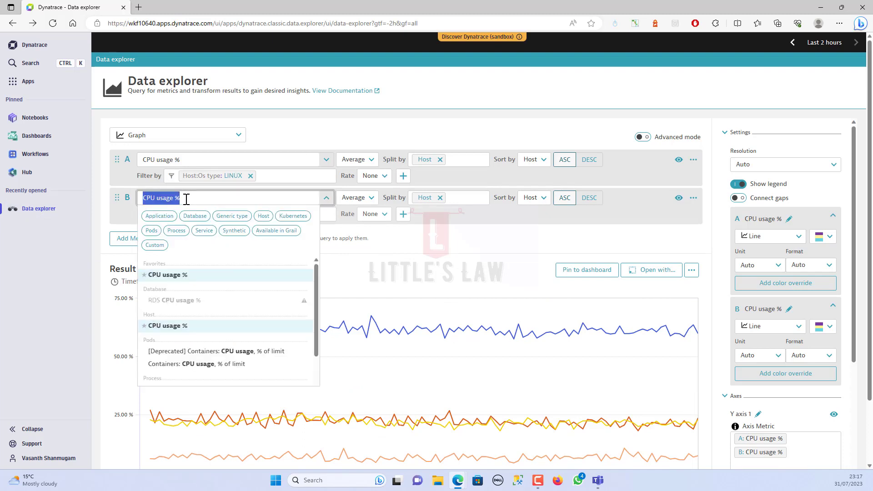
type("cpu")
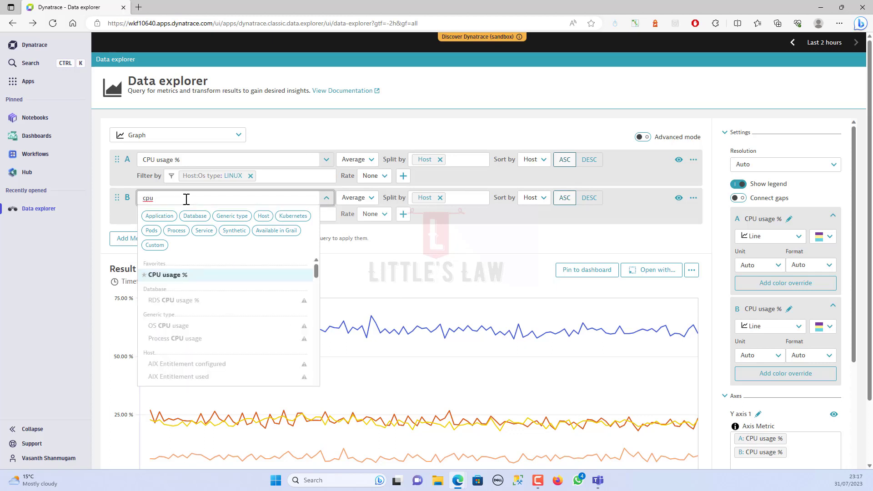
scroll(231, 310, "down", 1)
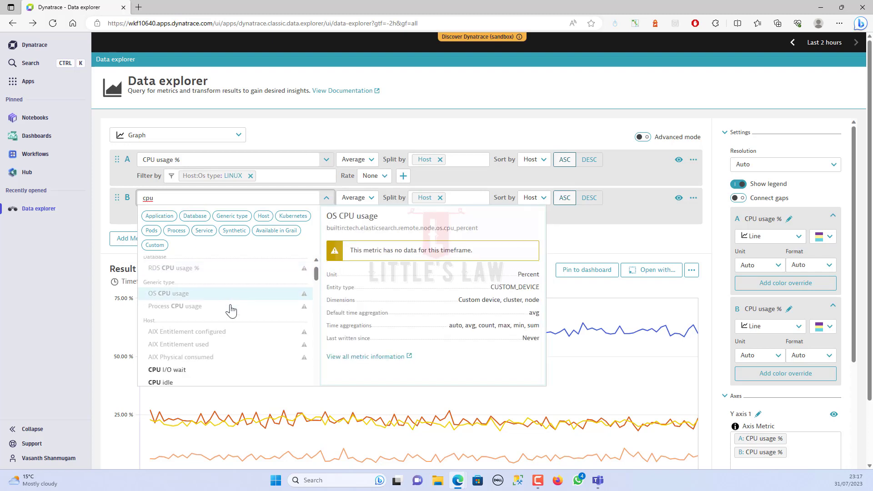
scroll(230, 307, "down", 2)
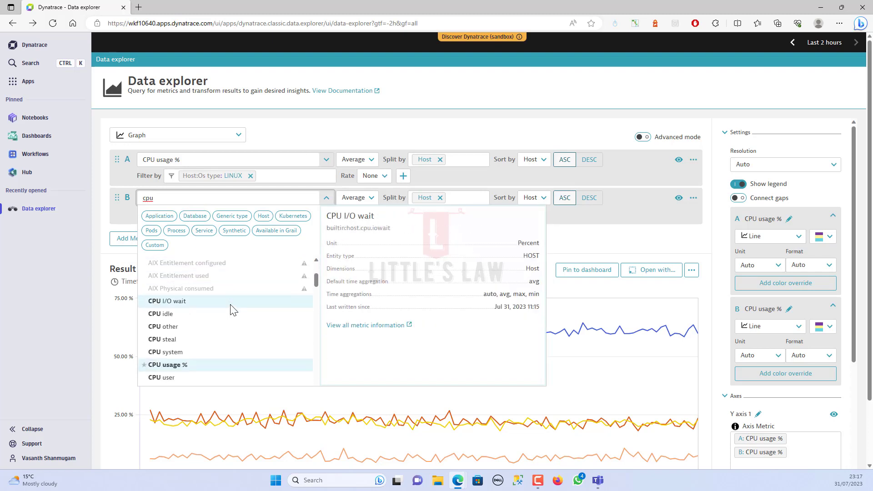
left_click(185, 307)
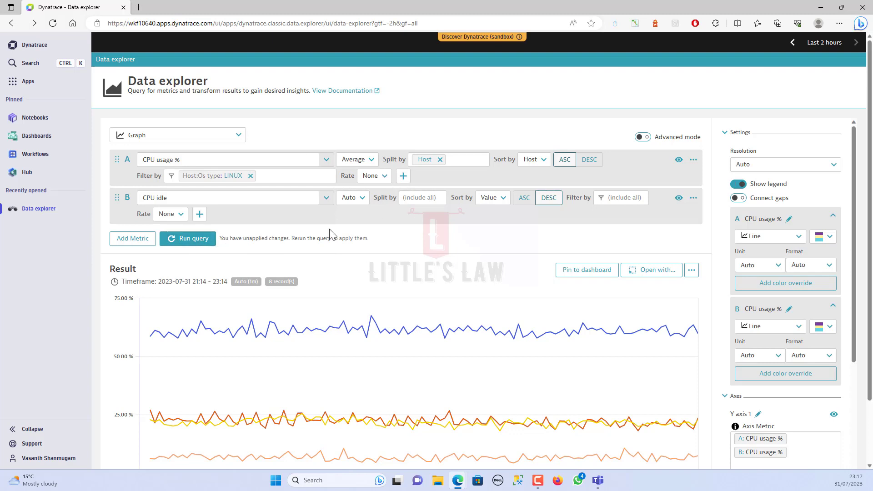
Set the CPU idle query's aggregation to Average and split it by Host
left_click(357, 201)
left_click(354, 223)
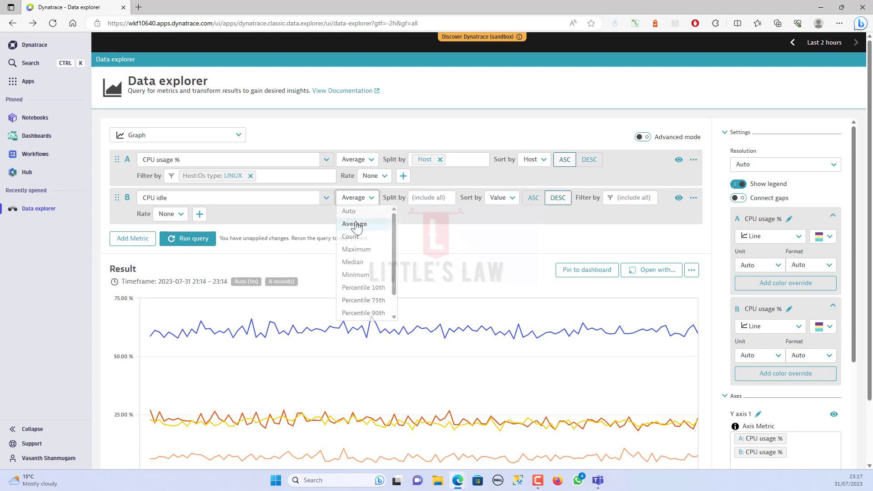
left_click(427, 199)
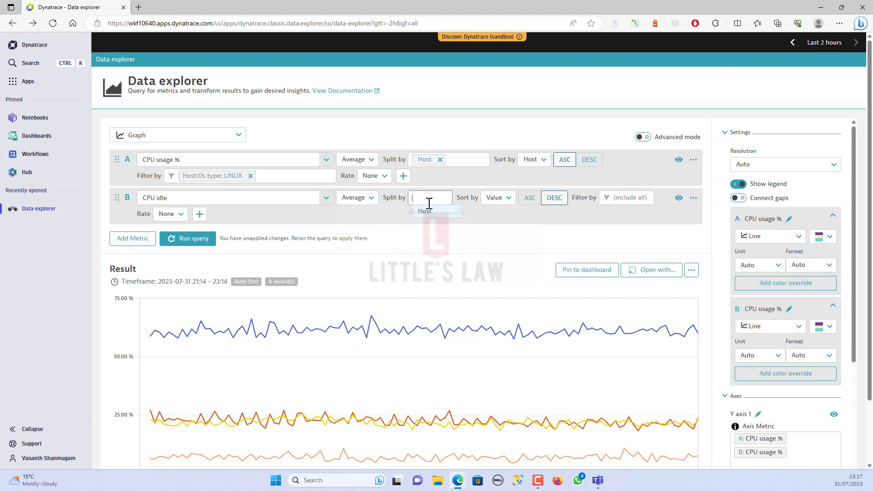
left_click(427, 214)
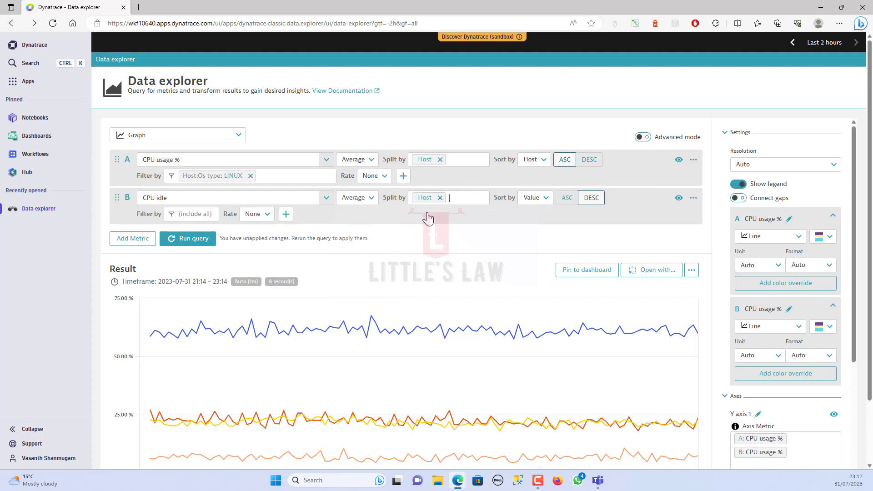
Sort the CPU idle query by Host in ascending order
left_click(542, 202)
left_click(539, 225)
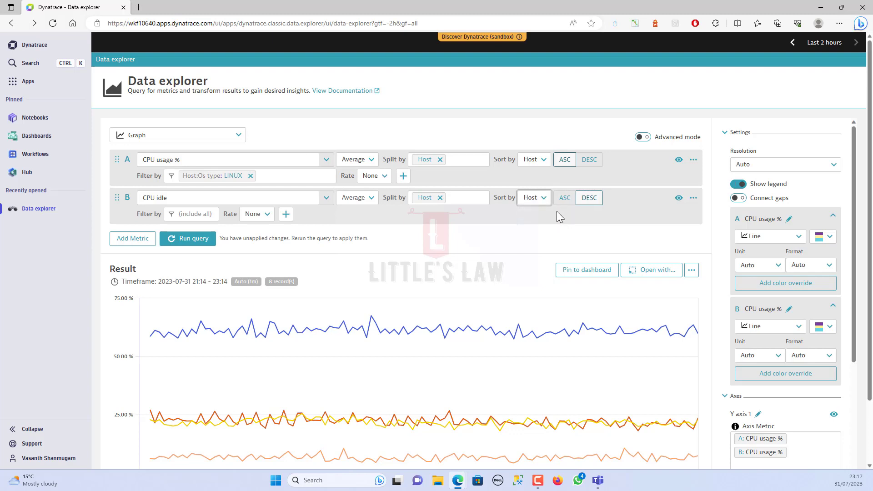
left_click(573, 200)
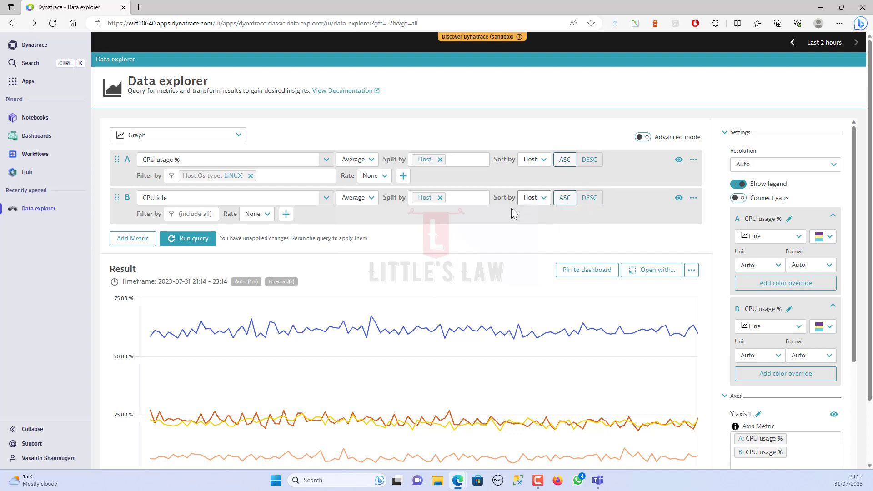
Filter the CPU idle query by the host property Os type with the value LINUX
left_click(198, 215)
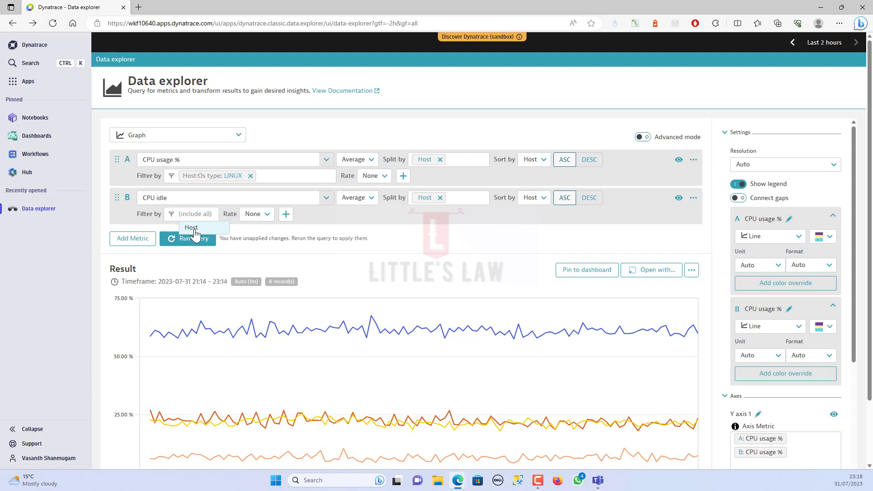
left_click(190, 227)
scroll(237, 300, "down", 1)
scroll(237, 298, "down", 5)
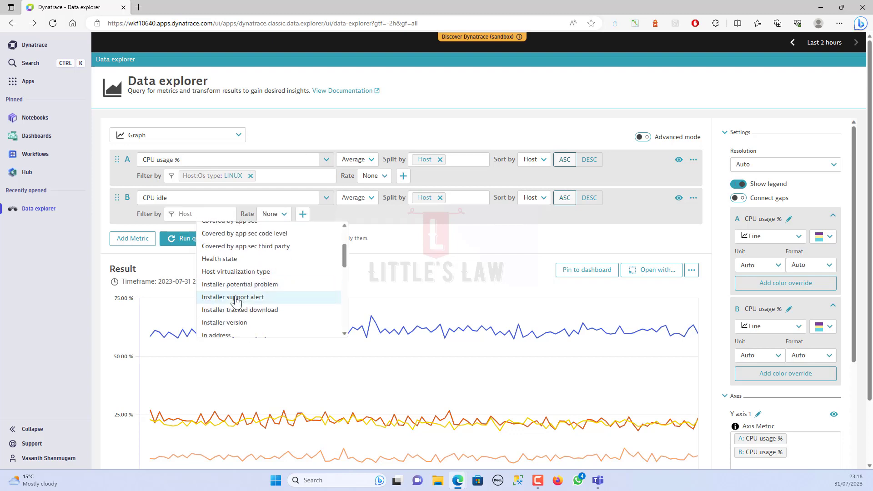
left_click(222, 257)
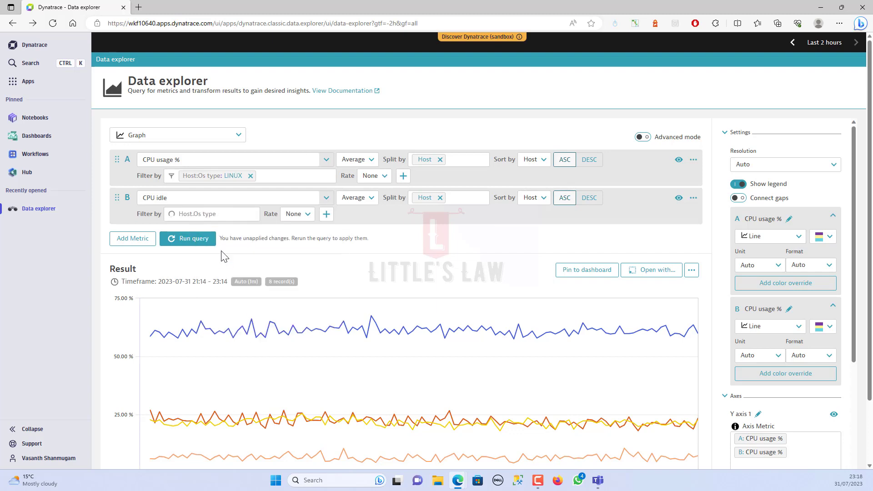
left_click(227, 229)
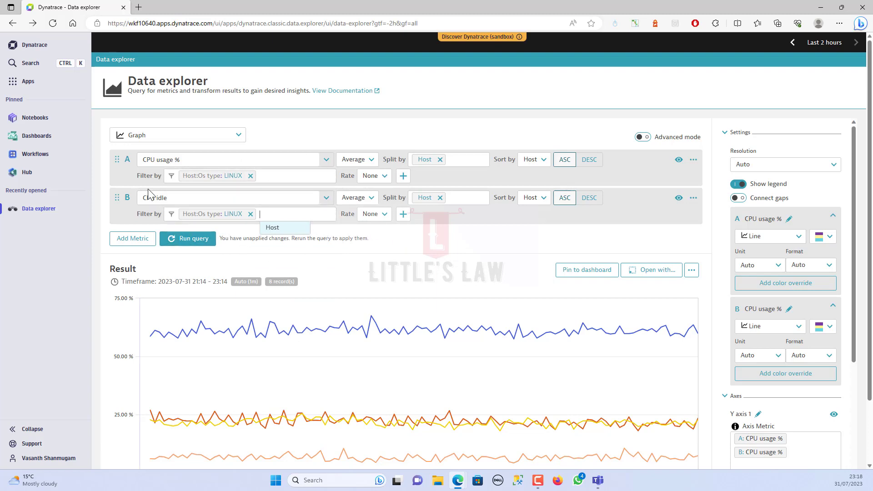
Run the CPU usage % and CPU idle queries together and view their lines in the result chart
left_click(185, 163)
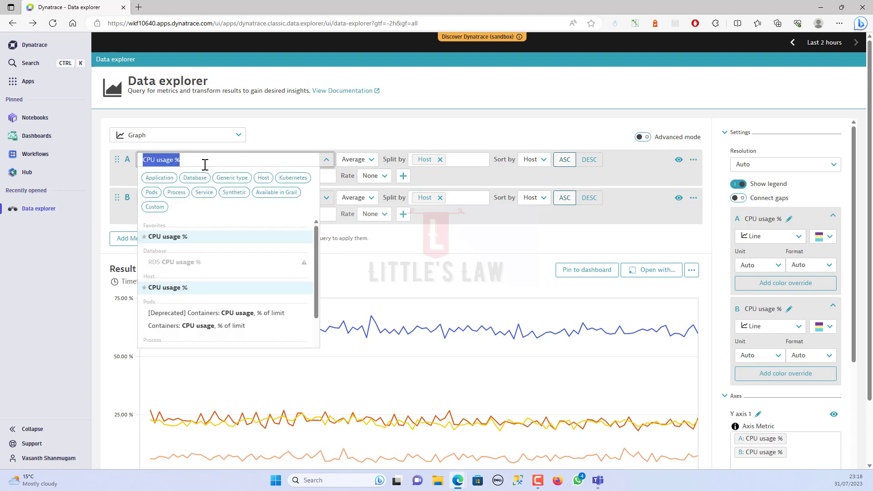
left_click(413, 248)
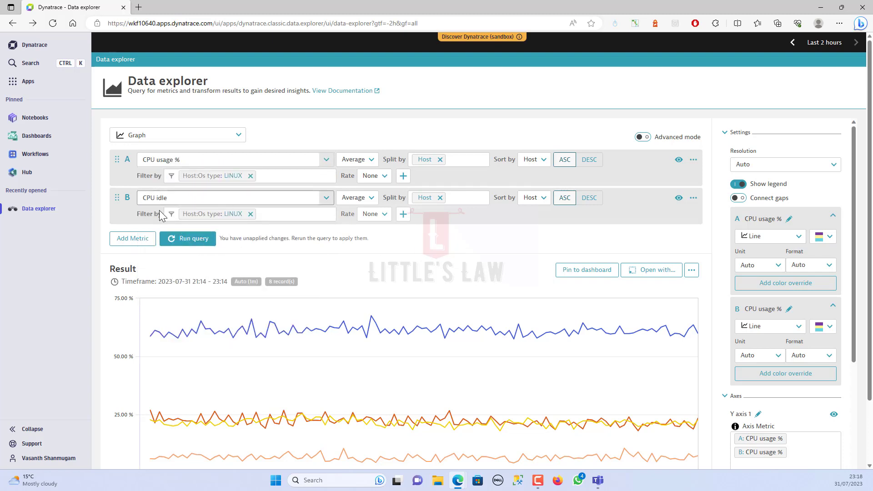
left_click(171, 244)
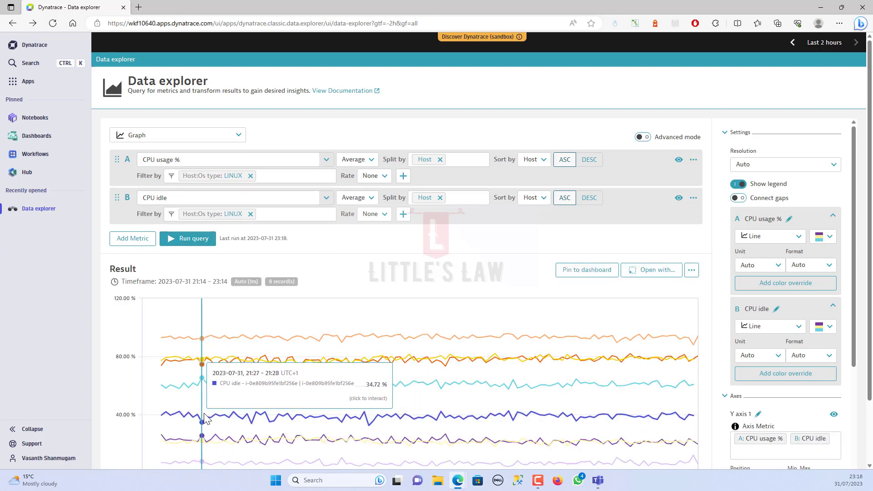
scroll(204, 421, "down", 2)
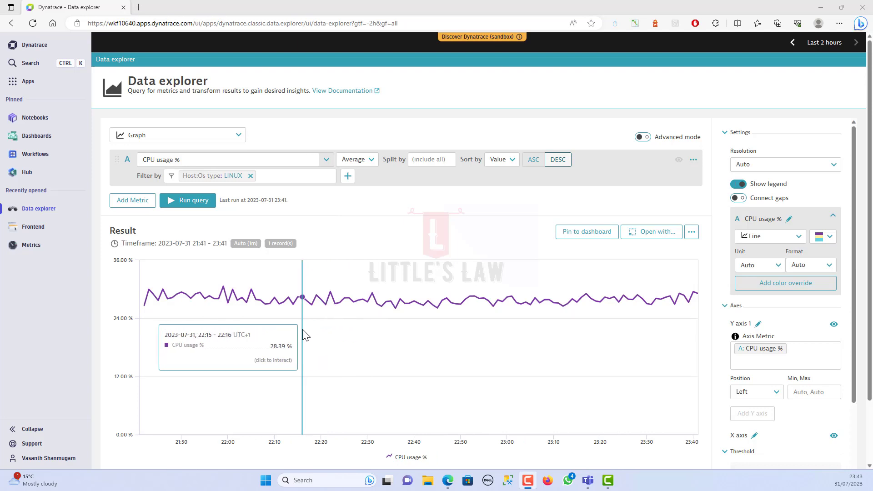
scroll(293, 360, "down", 1)
scroll(293, 360, "up", 1)
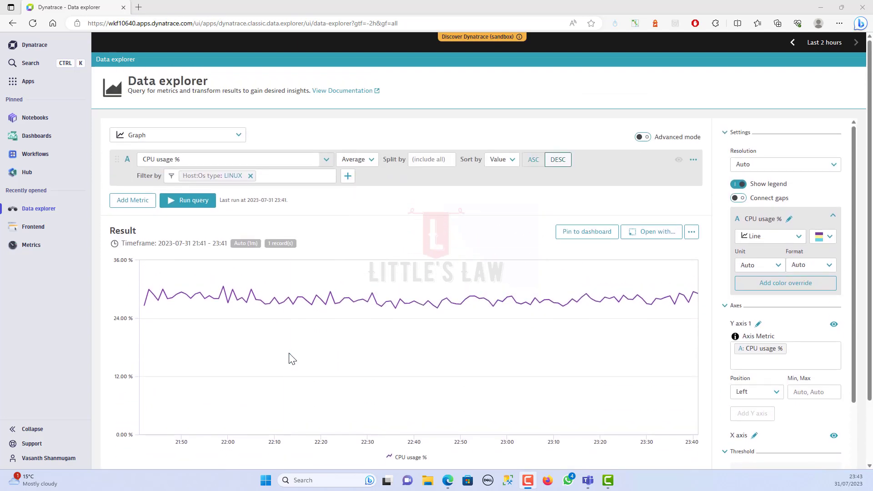